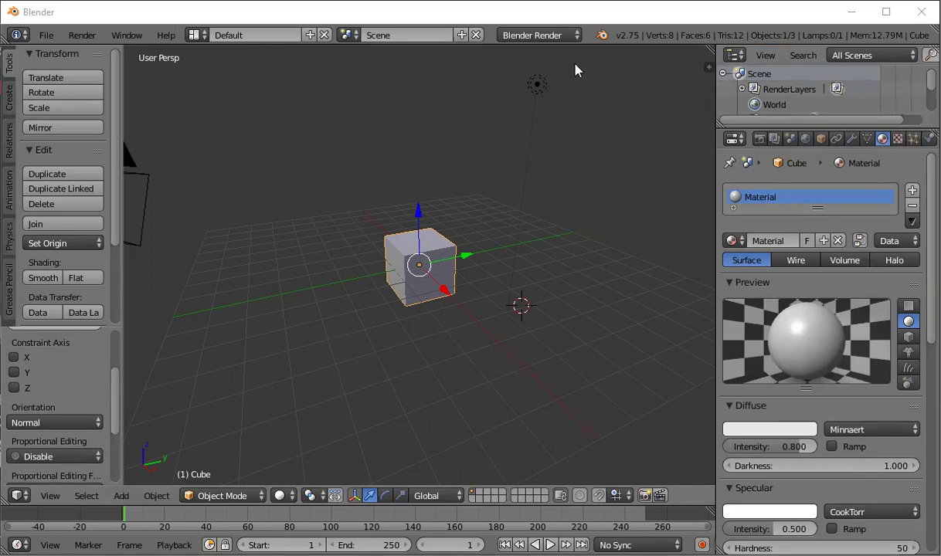
Keep Blender Render as the render engine in the header's engine dropdown.
{"action": "left_click", "coordinate": [539, 35]}
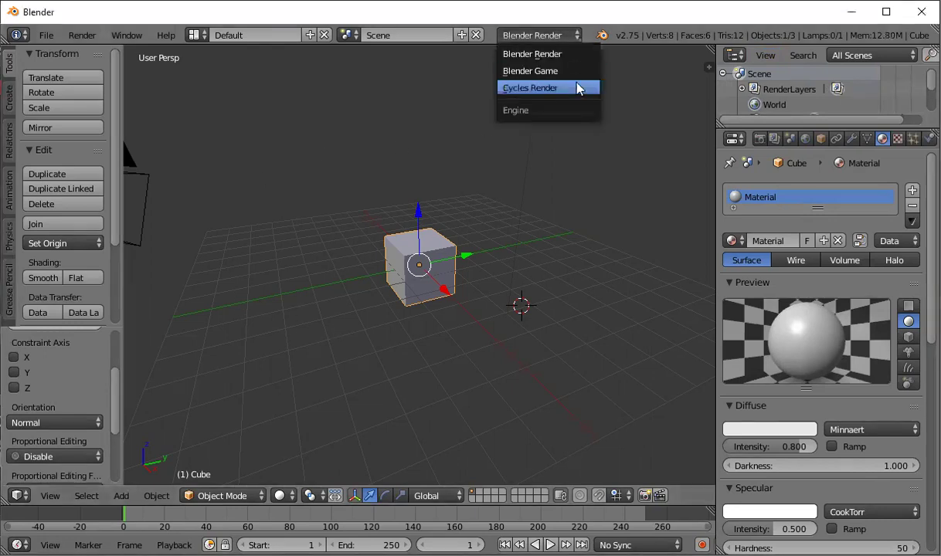
{"action": "left_click", "coordinate": [494, 191]}
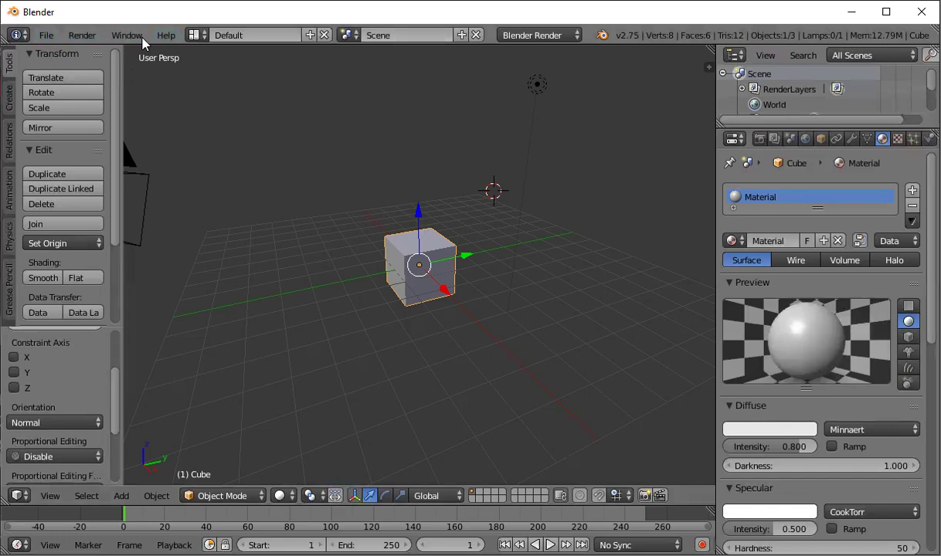
{"action": "left_click", "coordinate": [195, 36]}
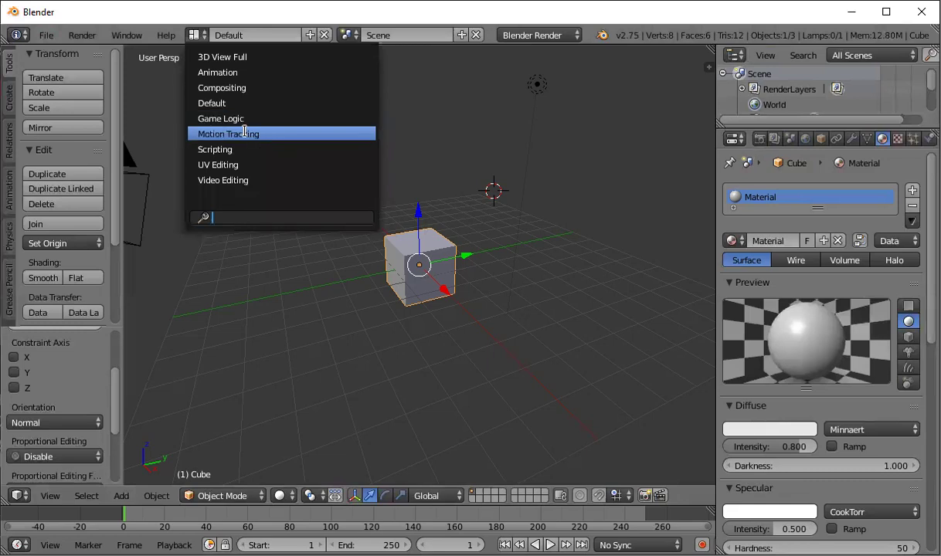
{"action": "key", "text": "Down"}
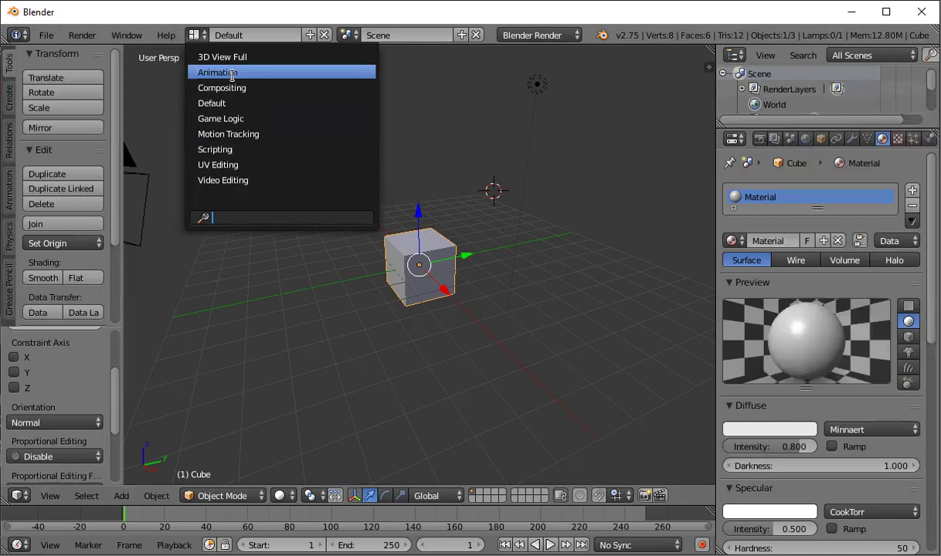
{"action": "left_click", "coordinate": [567, 43]}
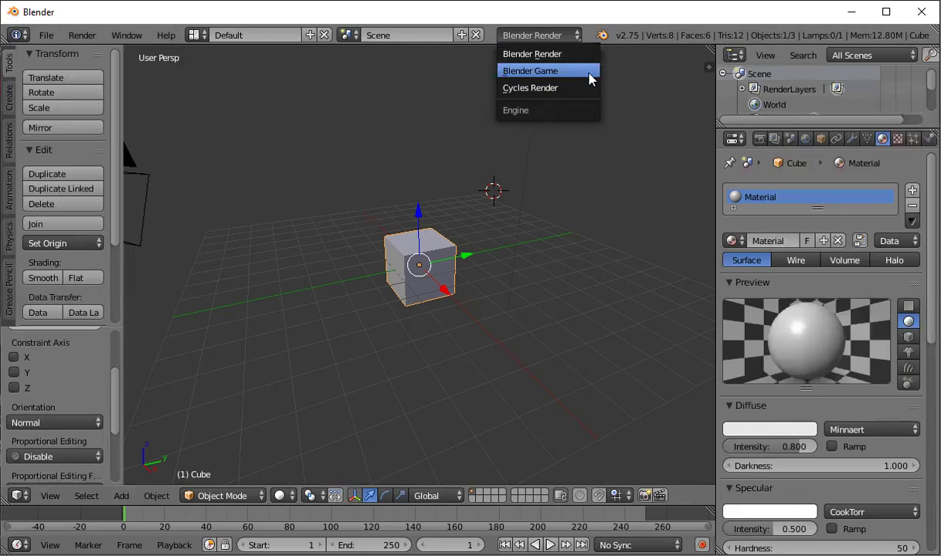
{"action": "left_click", "coordinate": [495, 77]}
{"action": "left_click", "coordinate": [541, 34]}
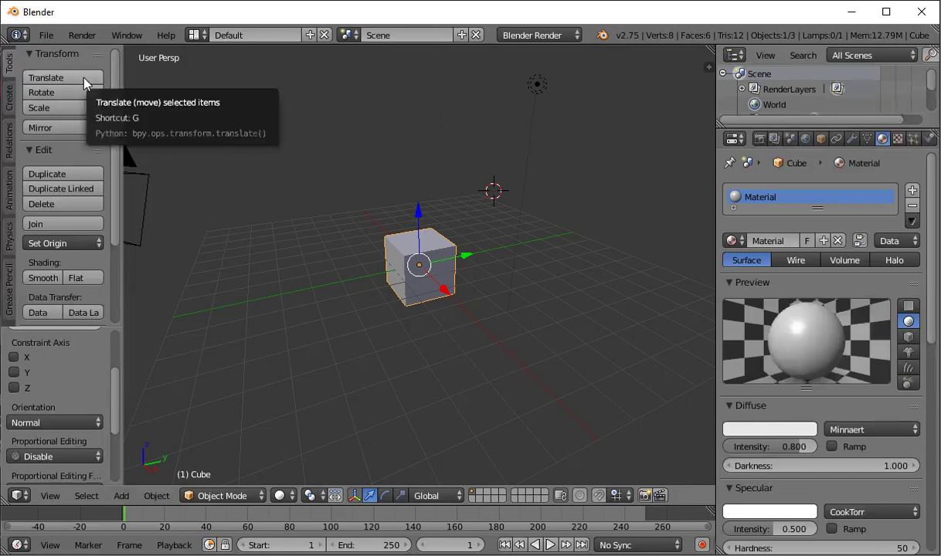
Try a Translate and cancel it, then nudge the cube slightly along X and reposition it with G.
{"action": "left_click", "coordinate": [68, 78]}
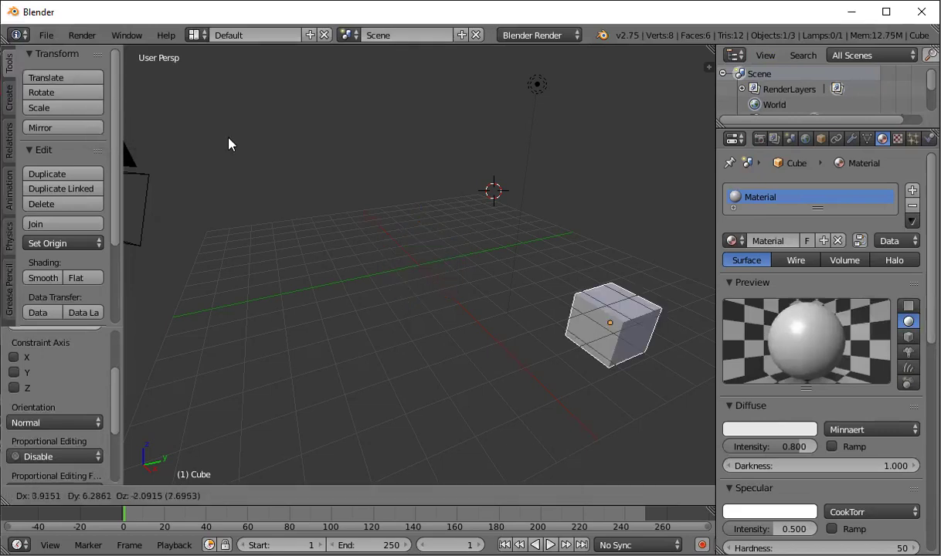
{"action": "right_click", "coordinate": [76, 88]}
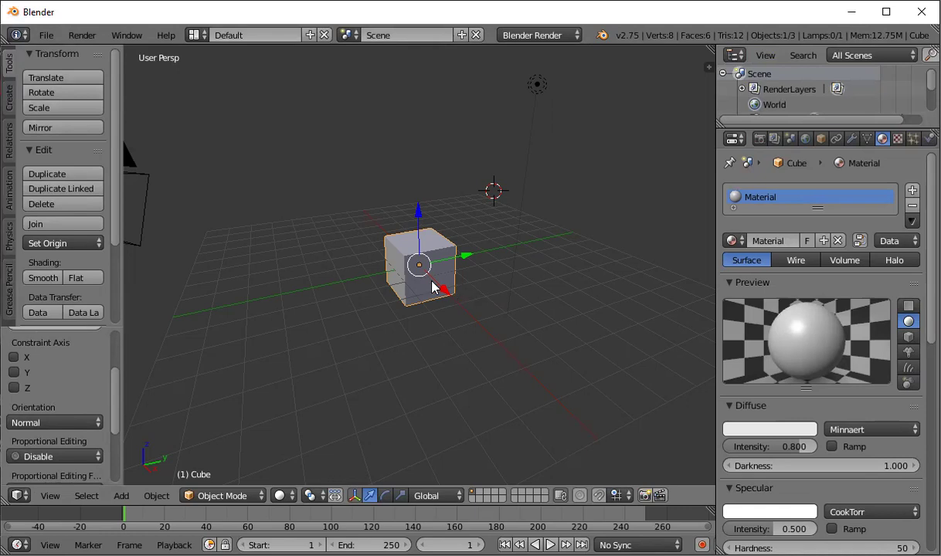
{"action": "left_click_drag", "start_coordinate": [433, 287], "coordinate": [435, 282]}
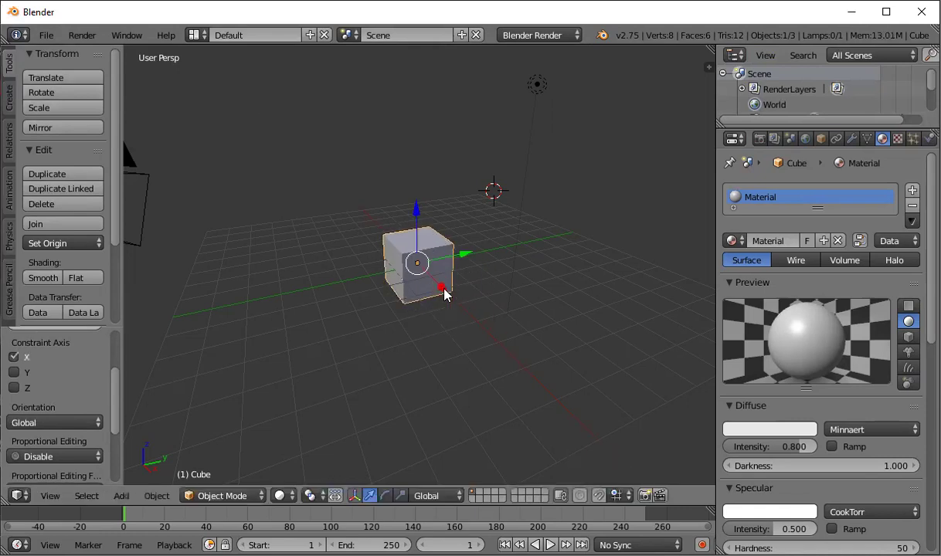
{"action": "key", "text": "g"}
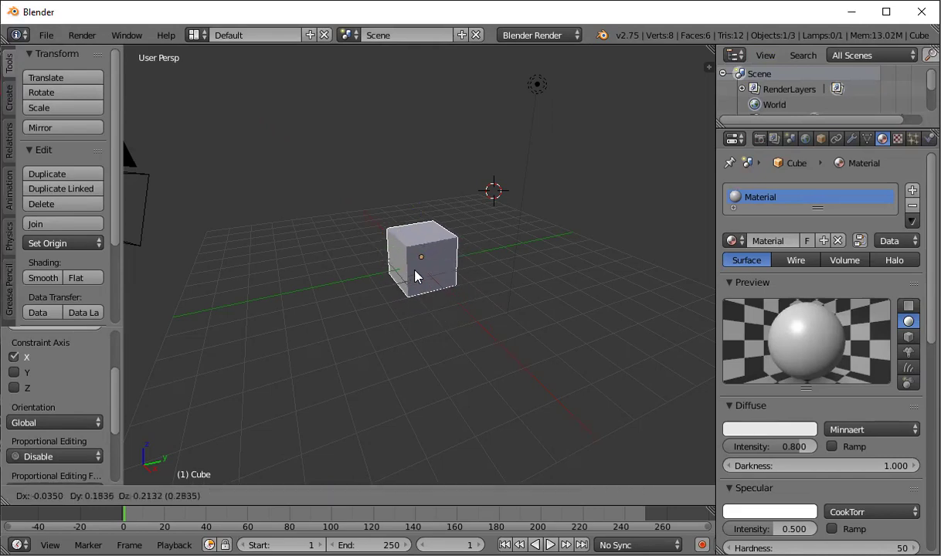
{"action": "left_click", "coordinate": [415, 276]}
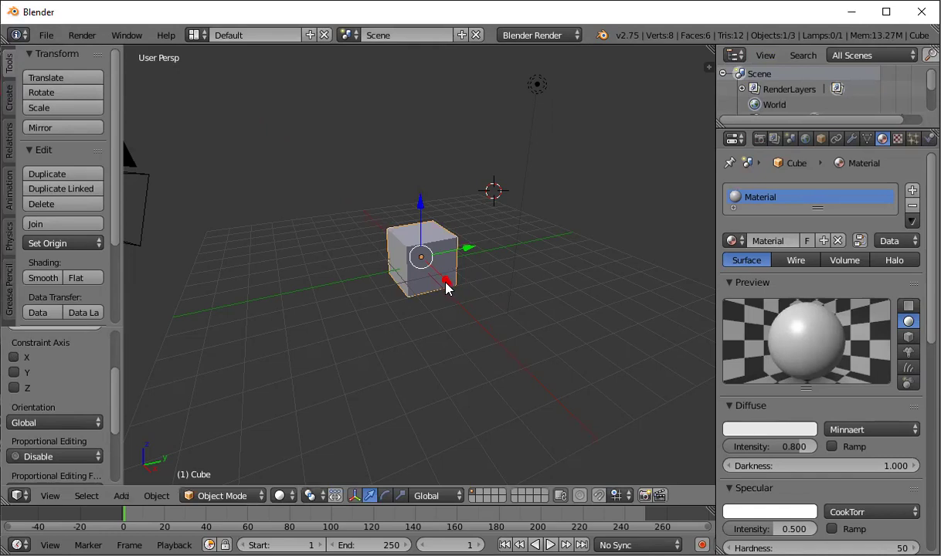
Slide the cube along X and up along Z, and set the 3D cursor beside it.
{"action": "mouse_move", "coordinate": [446, 287]}
{"action": "left_mouse_down"}
{"action": "mouse_move", "coordinate": [485, 325]}
{"action": "mouse_move", "coordinate": [443, 268]}
{"action": "mouse_move", "coordinate": [460, 290]}
{"action": "mouse_move", "coordinate": [504, 252]}
{"action": "mouse_move", "coordinate": [451, 261]}
{"action": "left_mouse_up"}
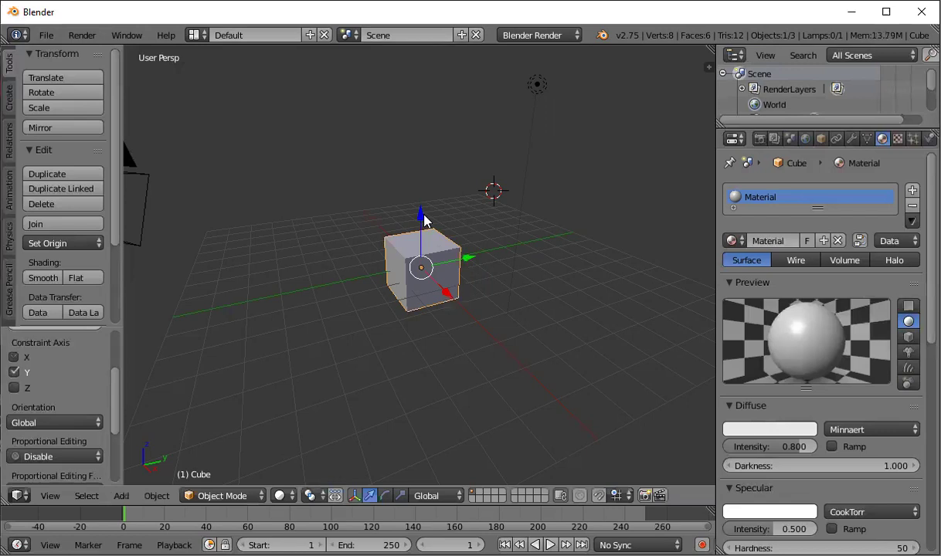
{"action": "left_click_drag", "start_coordinate": [418, 213], "coordinate": [421, 219]}
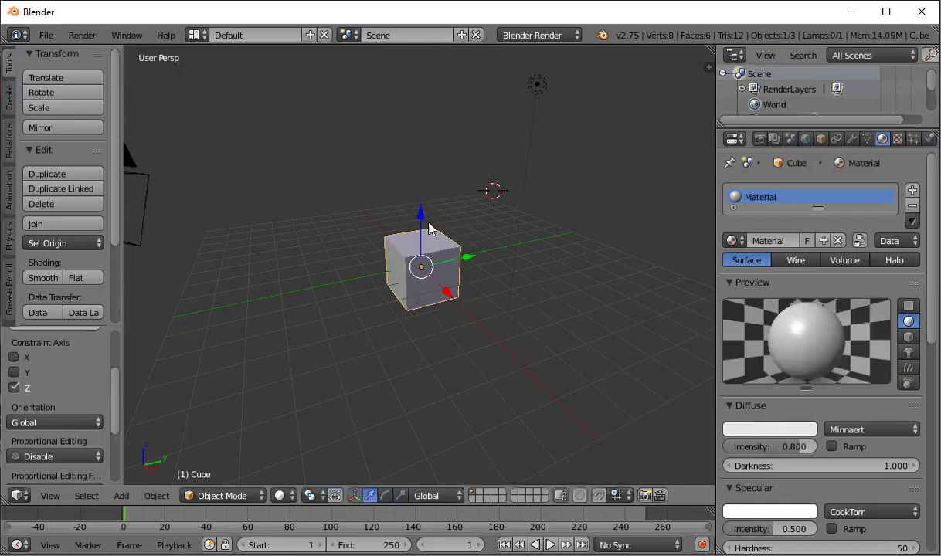
{"action": "left_click", "coordinate": [447, 273]}
{"action": "key", "text": "g"}
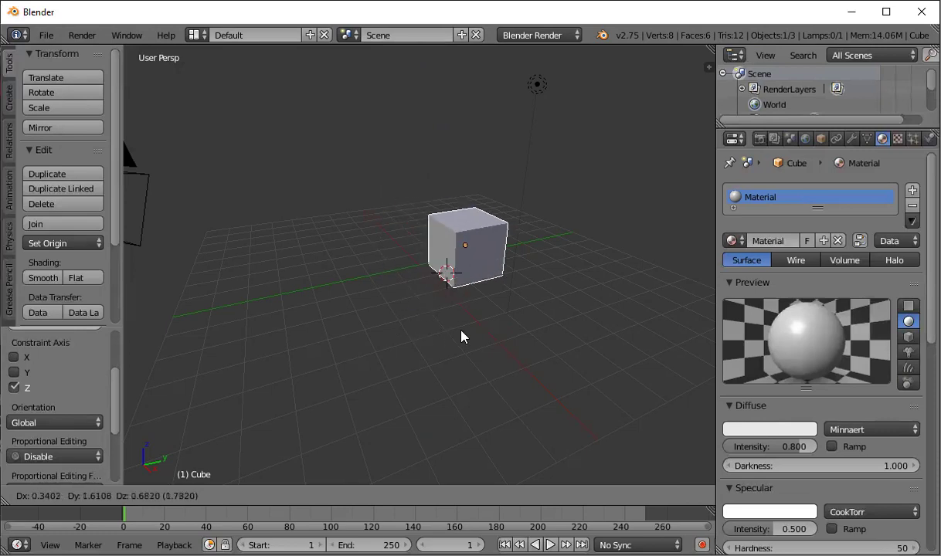
{"action": "right_click", "coordinate": [432, 322]}
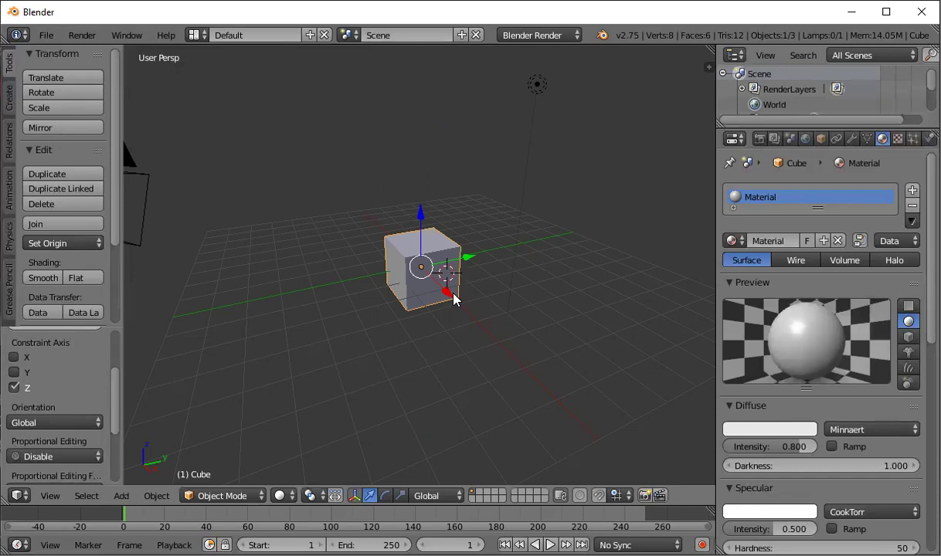
{"action": "key", "text": "g"}
{"action": "key", "text": "x"}
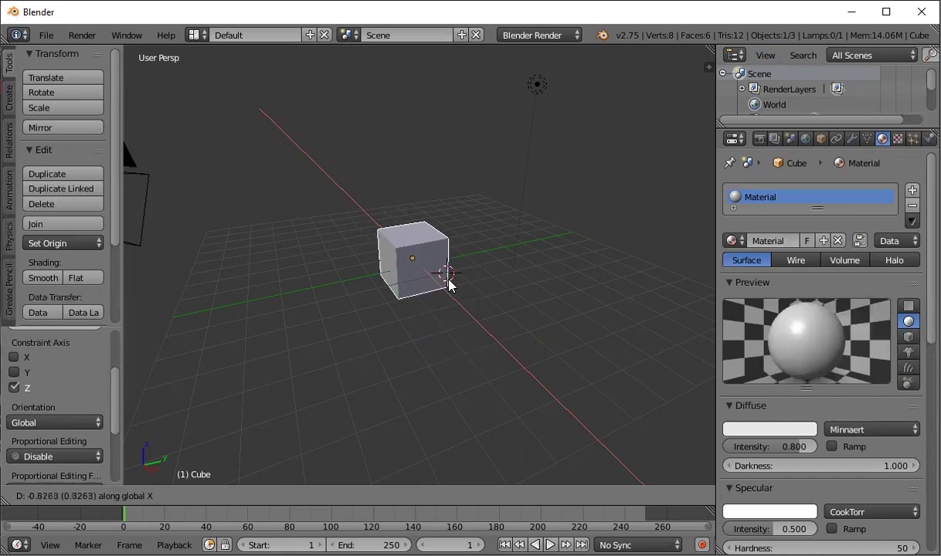
{"action": "right_click", "coordinate": [450, 285]}
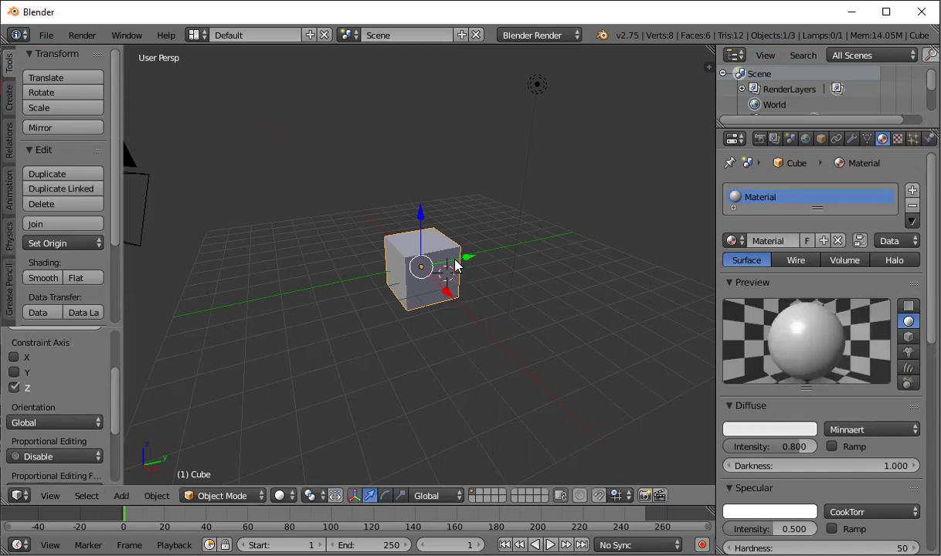
{"action": "key", "text": "g"}
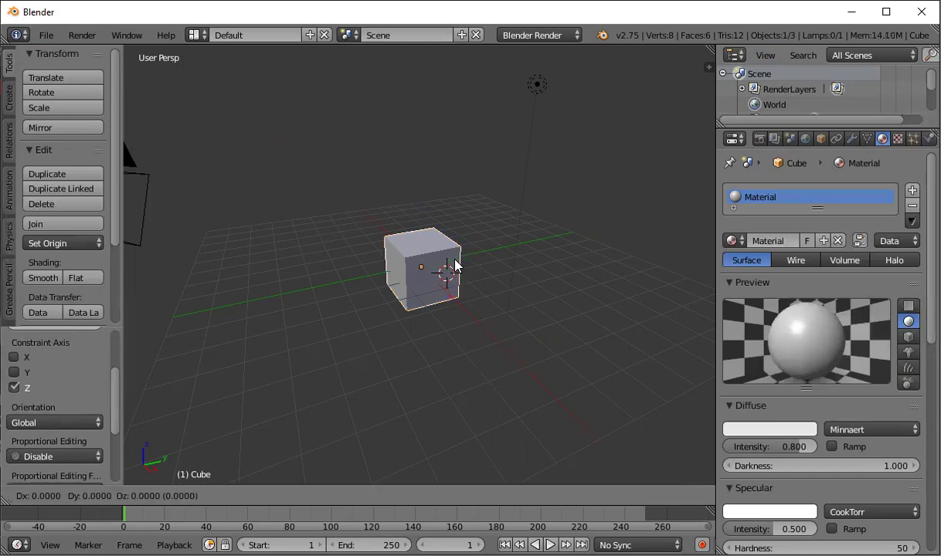
{"action": "key", "text": "y"}
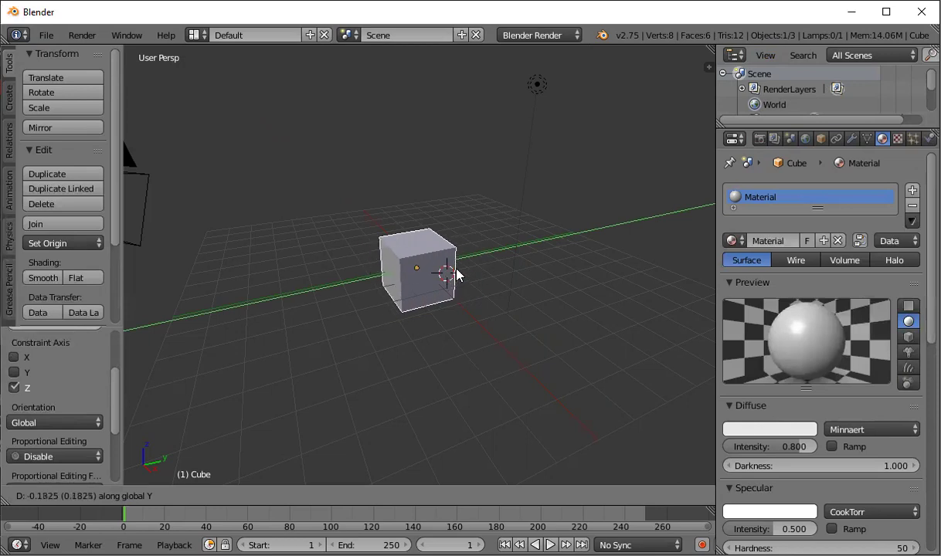
{"action": "type", "text": "3"}
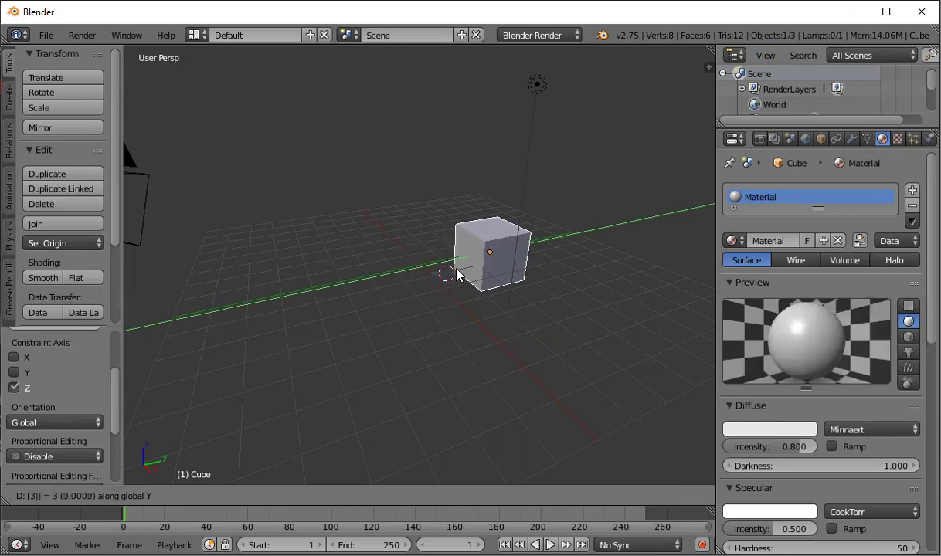
{"action": "key", "text": "Escape"}
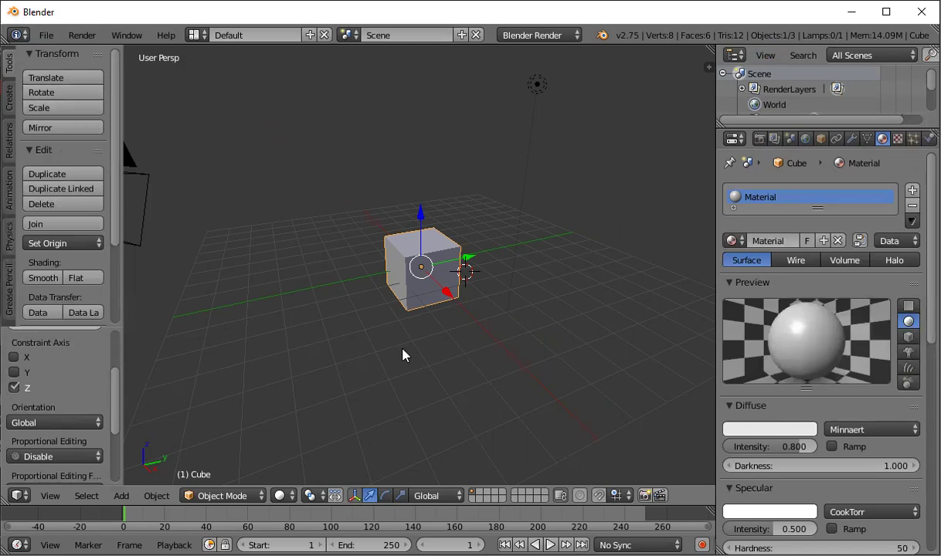
{"action": "key", "text": "r"}
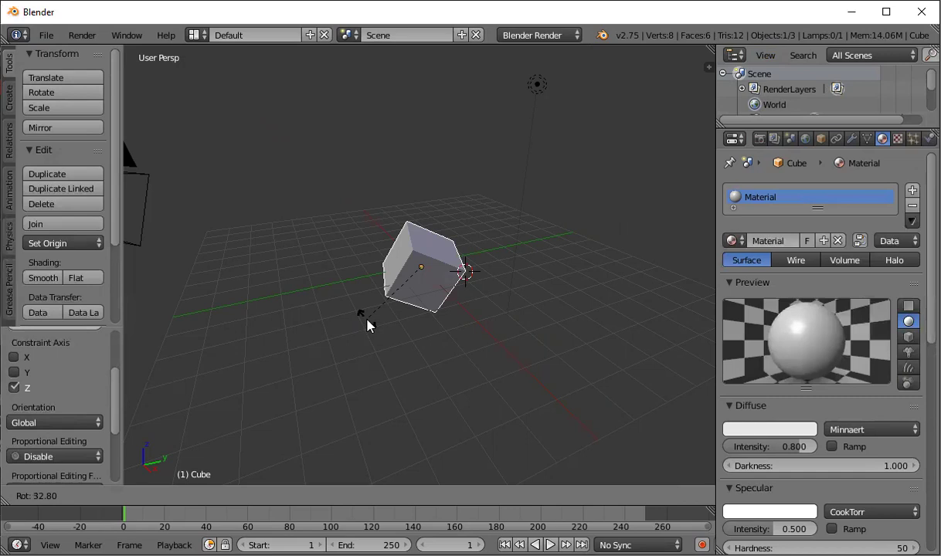
{"action": "key", "text": "Escape"}
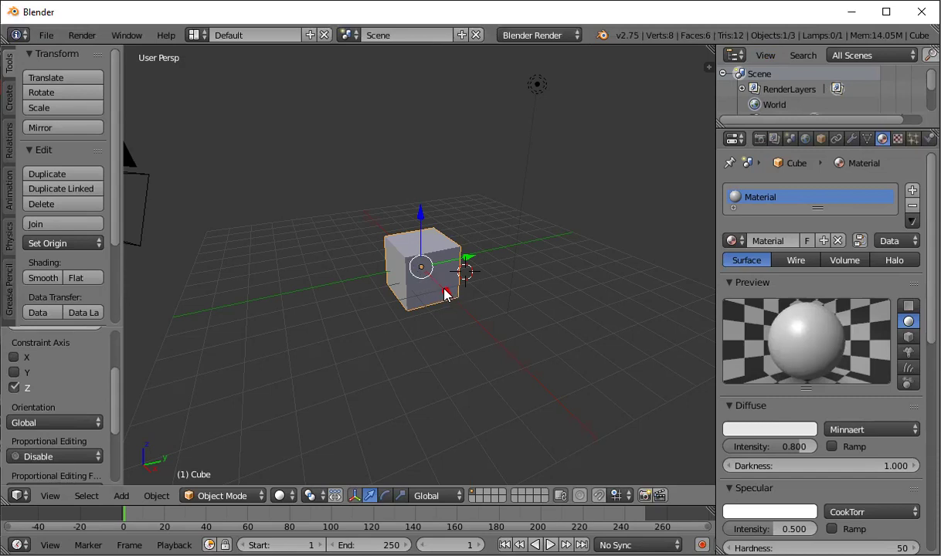
{"action": "key", "text": "r"}
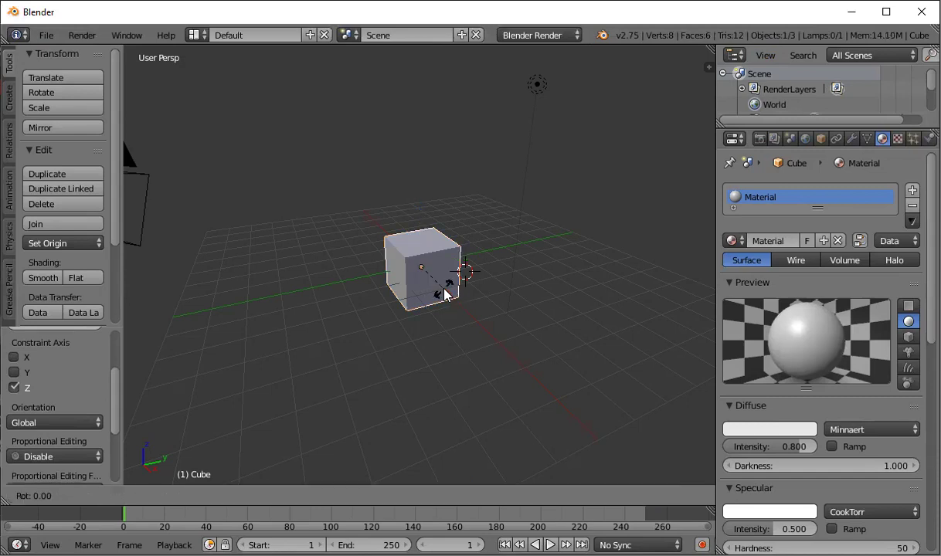
{"action": "key", "text": "x"}
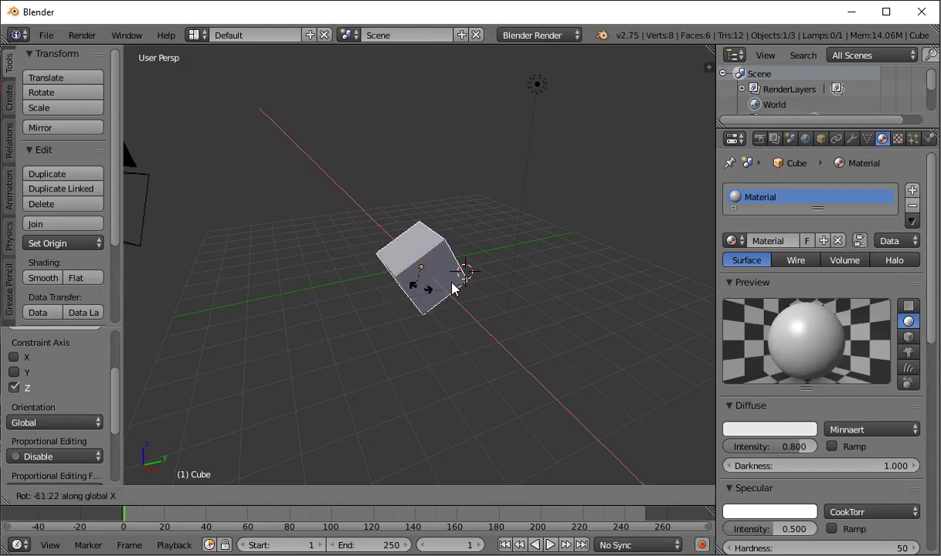
{"action": "key", "text": "Escape"}
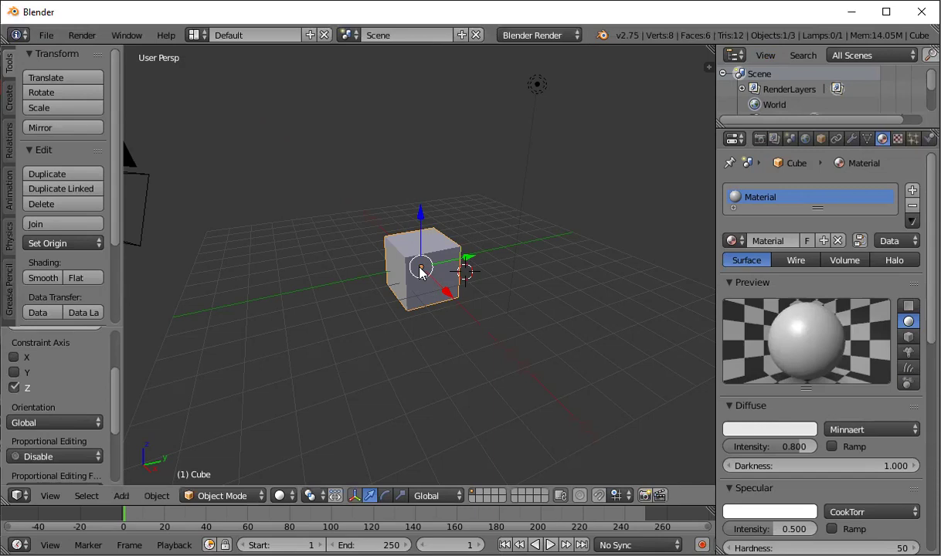
Rotate the cube 45° about X, then undo that rotation.
{"action": "key", "text": "r"}
{"action": "type", "text": "x"}
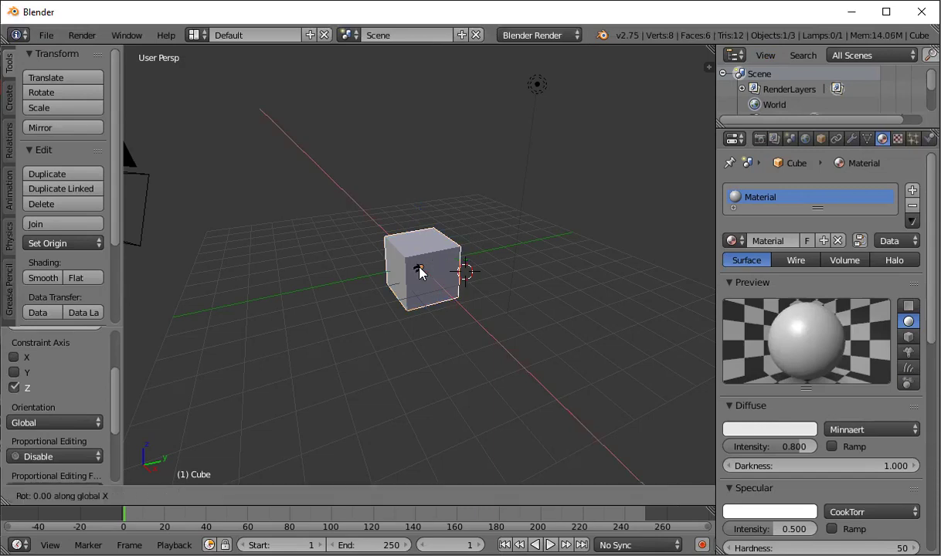
{"action": "type", "text": "45"}
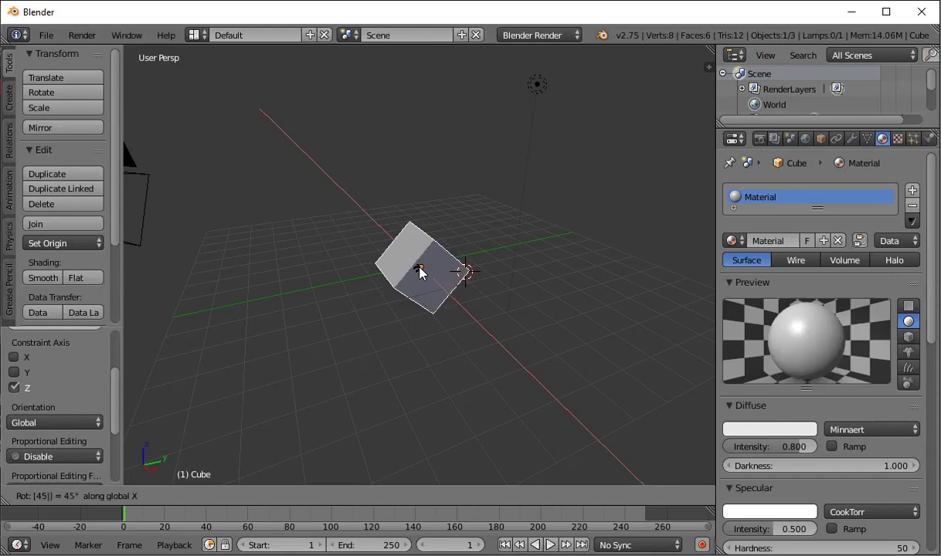
{"action": "key", "text": "Return"}
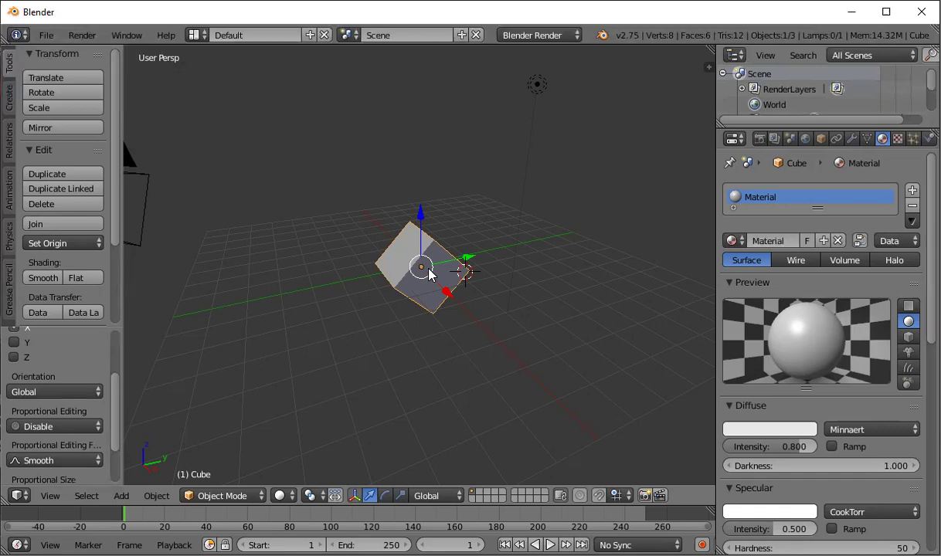
{"action": "key", "text": "ctrl+z"}
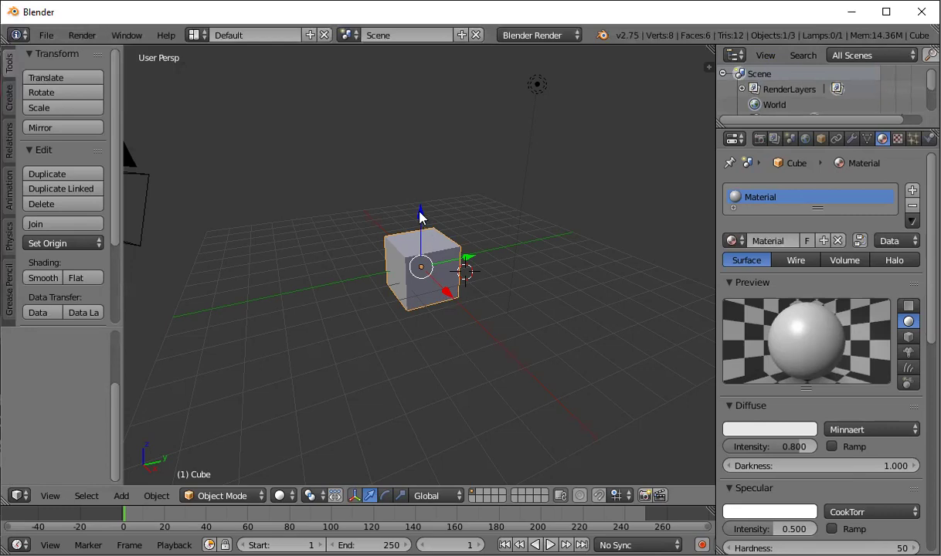
Rotate the cube freely about the global Z axis.
{"action": "key", "text": "r"}
{"action": "key", "text": "z"}
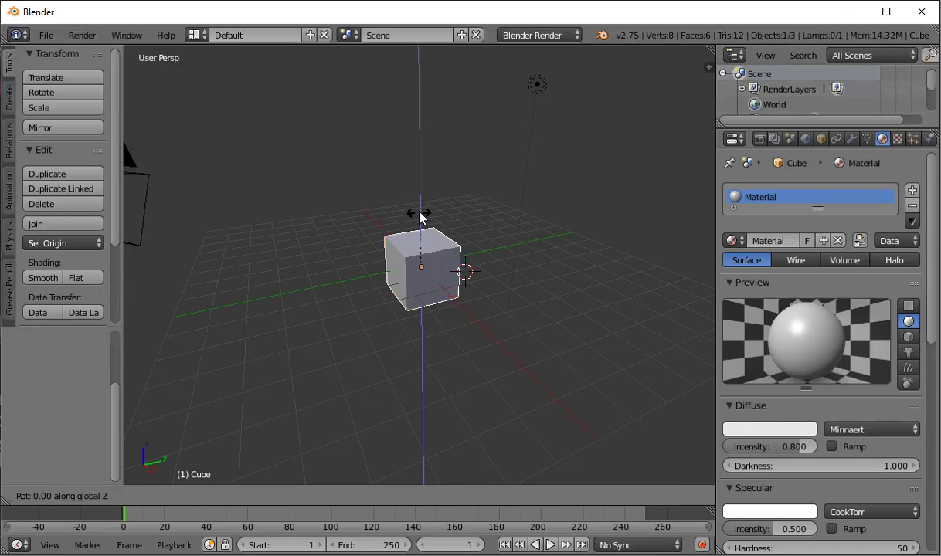
{"action": "left_click", "coordinate": [421, 212]}
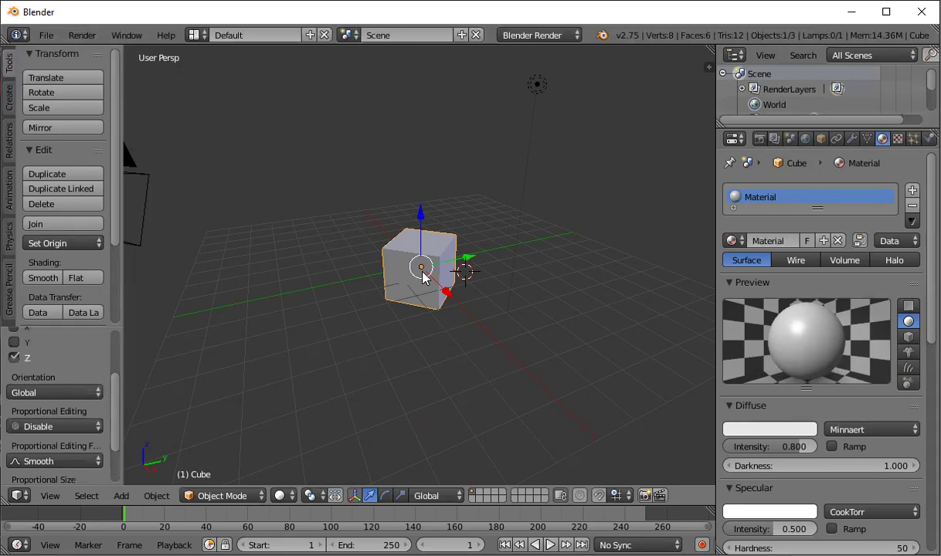
Undo the cube's Z-axis rotation with Ctrl+Z.
{"action": "key", "text": "ctrl+z"}
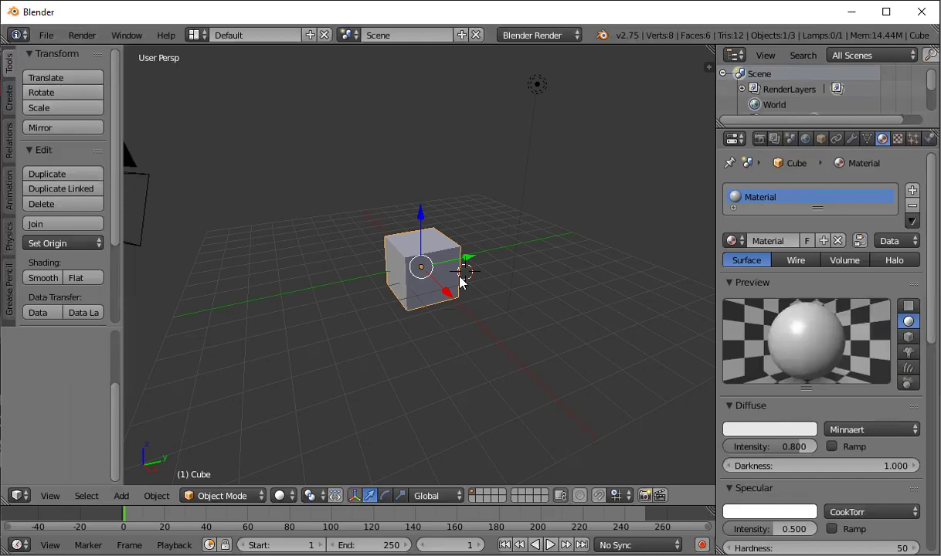
Set the 3D cursor beside the cube and scale the cube by 2 along X.
{"action": "left_click", "coordinate": [499, 297]}
{"action": "left_click", "coordinate": [446, 291]}
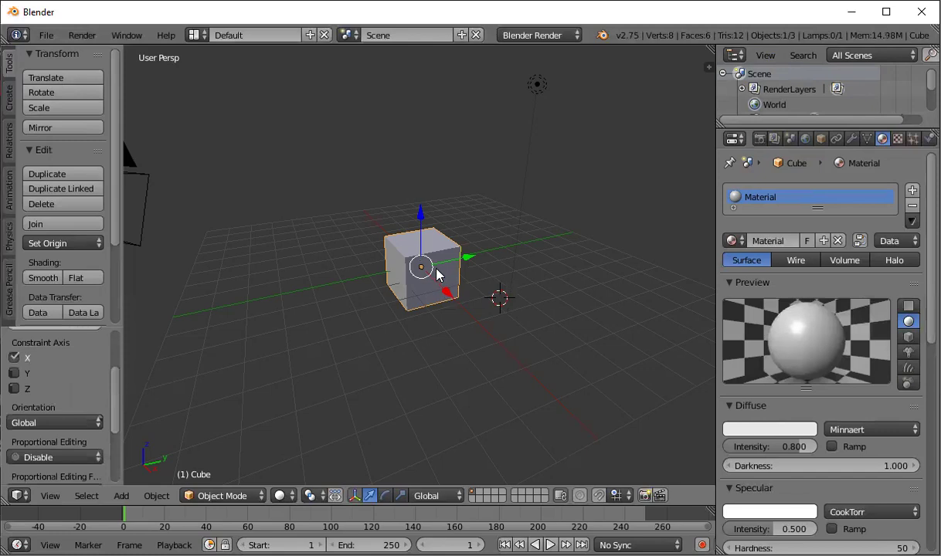
{"action": "key", "text": "s"}
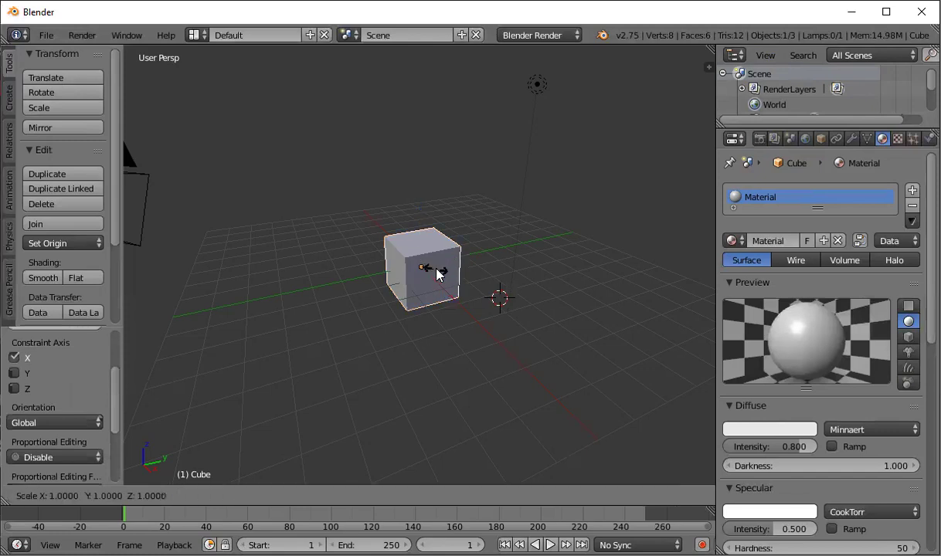
{"action": "key", "text": "x"}
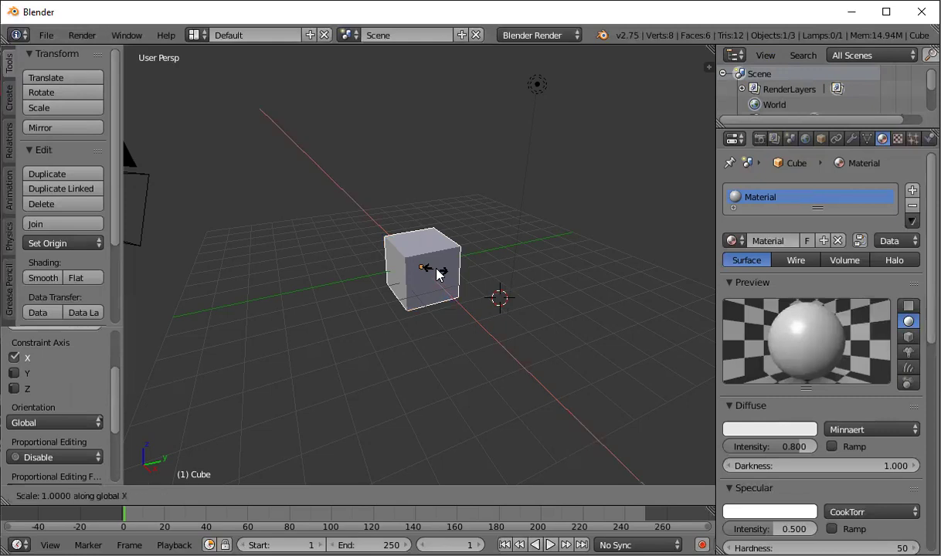
{"action": "type", "text": "2"}
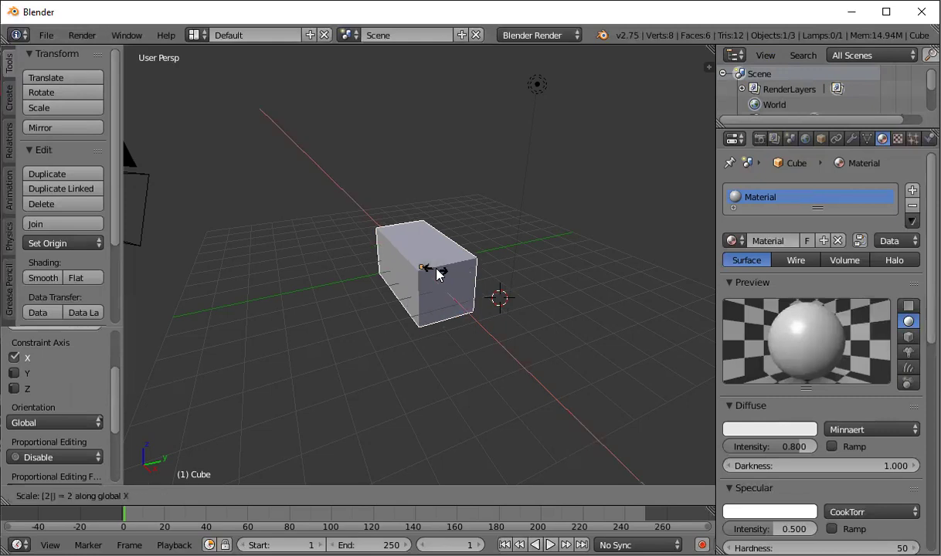
{"action": "key", "text": "Return"}
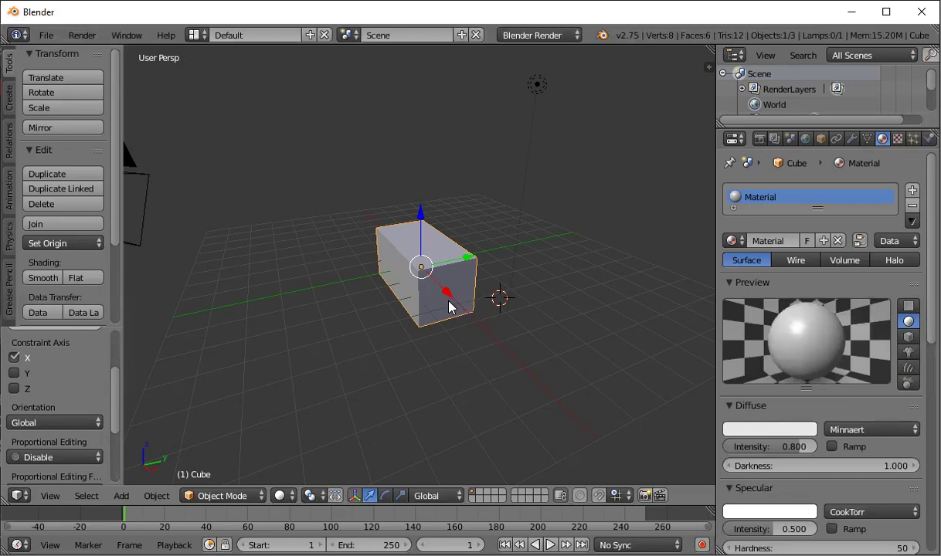
Undo the X stretch and begin scaling the cube by 2 along Z (sz2).
{"action": "key", "text": "ctrl+z"}
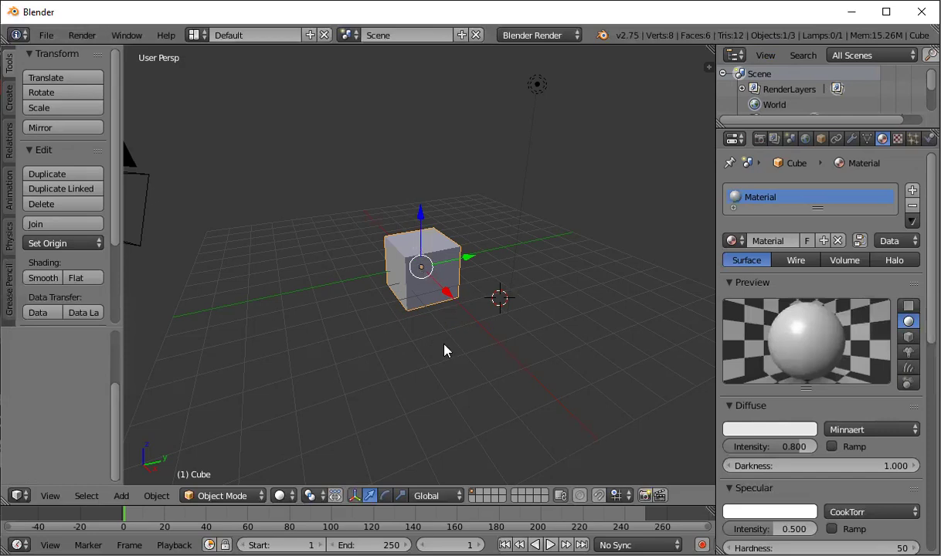
{"action": "type", "text": "sz"}
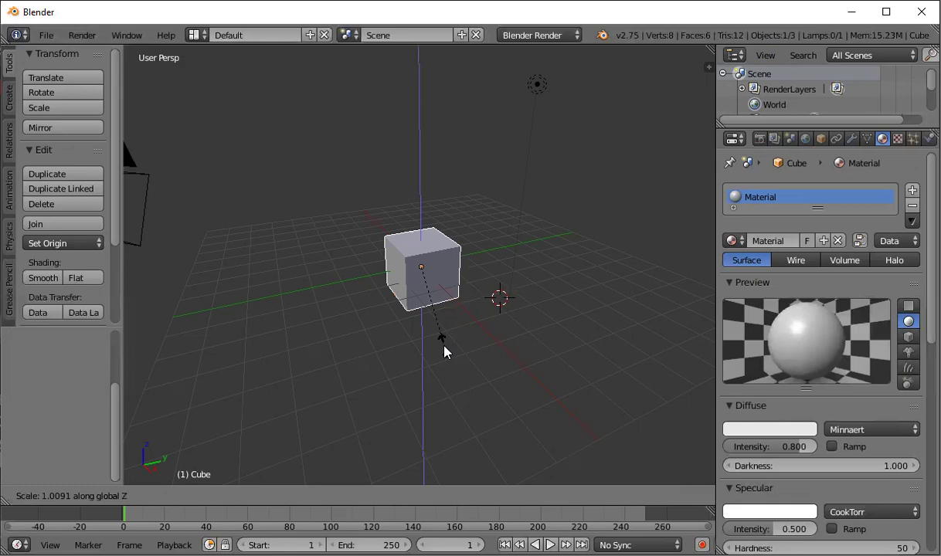
{"action": "type", "text": "2"}
Confirm the 2× Z scale, then orbit and zoom around the taller cube.
{"action": "key", "text": "Return"}
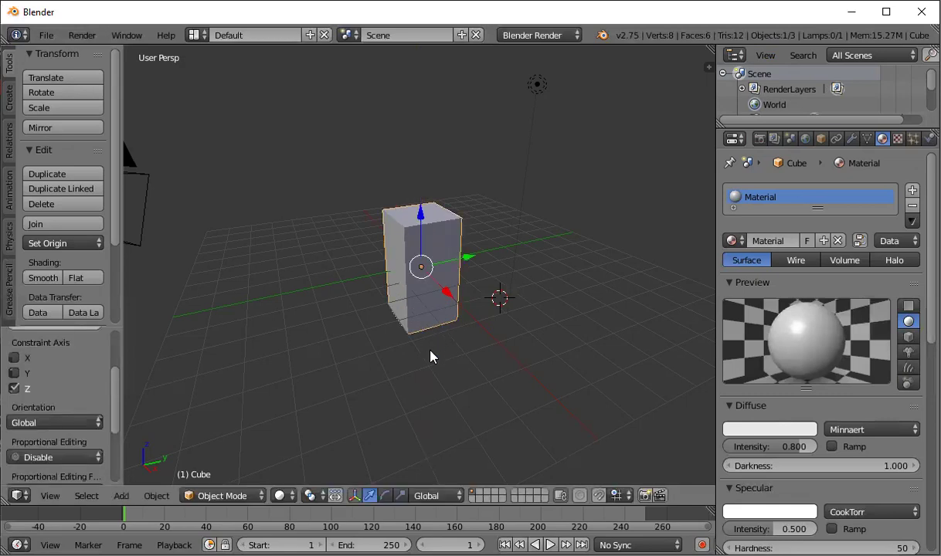
{"action": "mouse_move", "coordinate": [430, 357]}
{"action": "middle_mouse_down"}
{"action": "mouse_move", "coordinate": [491, 387]}
{"action": "mouse_move", "coordinate": [449, 333]}
{"action": "mouse_move", "coordinate": [441, 366]}
{"action": "mouse_move", "coordinate": [380, 342]}
{"action": "mouse_move", "coordinate": [521, 310]}
{"action": "mouse_move", "coordinate": [488, 342]}
{"action": "mouse_move", "coordinate": [431, 349]}
{"action": "mouse_move", "coordinate": [443, 335]}
{"action": "middle_mouse_up"}
{"action": "scroll", "coordinate": [443, 335], "scroll_direction": "up", "scroll_amount": 1}
{"action": "scroll", "coordinate": [443, 334], "scroll_direction": "down", "scroll_amount": 4}
{"action": "scroll", "coordinate": [443, 332], "scroll_direction": "up", "scroll_amount": 4}
{"action": "scroll", "coordinate": [443, 332], "scroll_direction": "down", "scroll_amount": 1}
{"action": "scroll", "coordinate": [443, 332], "scroll_direction": "down", "scroll_amount": 2}
{"action": "scroll", "coordinate": [443, 332], "scroll_direction": "up", "scroll_amount": 3}
{"action": "scroll", "coordinate": [443, 332], "scroll_direction": "up", "scroll_amount": 1}
{"action": "mouse_move", "coordinate": [497, 367]}
{"action": "middle_mouse_down"}
{"action": "mouse_move", "coordinate": [477, 370]}
{"action": "mouse_move", "coordinate": [515, 370]}
{"action": "mouse_move", "coordinate": [480, 370]}
{"action": "middle_mouse_up"}
{"action": "scroll", "coordinate": [511, 368], "scroll_direction": "up", "scroll_amount": 2}
{"action": "scroll", "coordinate": [506, 367], "scroll_direction": "down", "scroll_amount": 2}
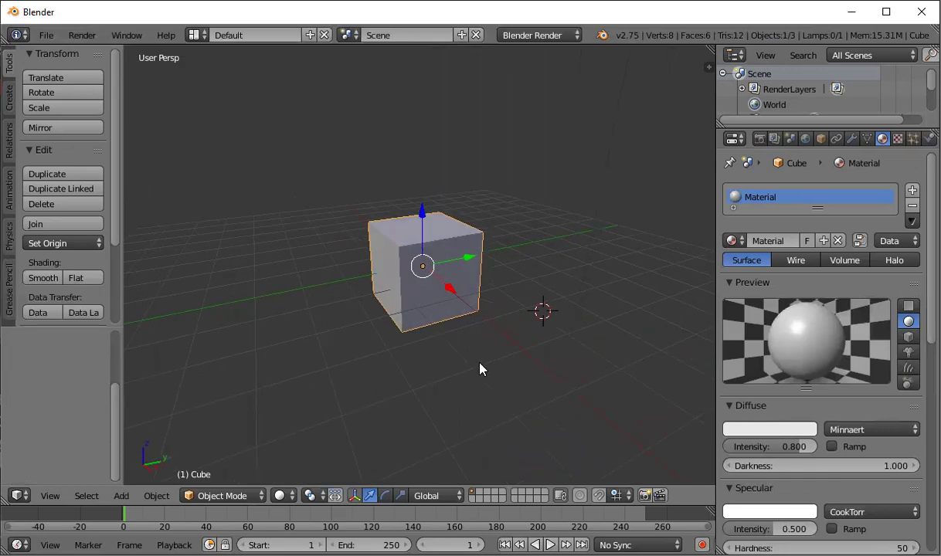
Duplicate the cube, place the copy 2.361 units along X, then select the back cube.
{"action": "left_click", "coordinate": [74, 177]}
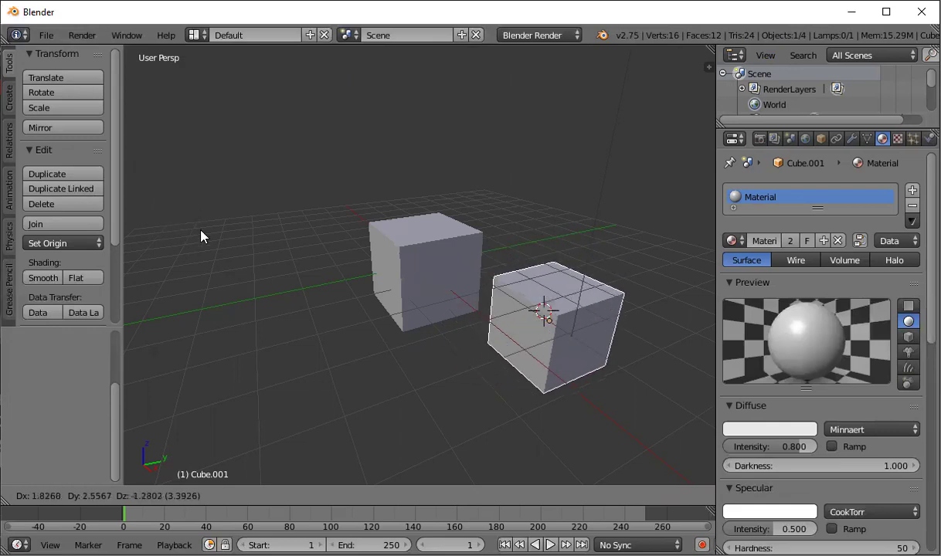
{"action": "right_click", "coordinate": [109, 176]}
{"action": "left_click", "coordinate": [73, 176]}
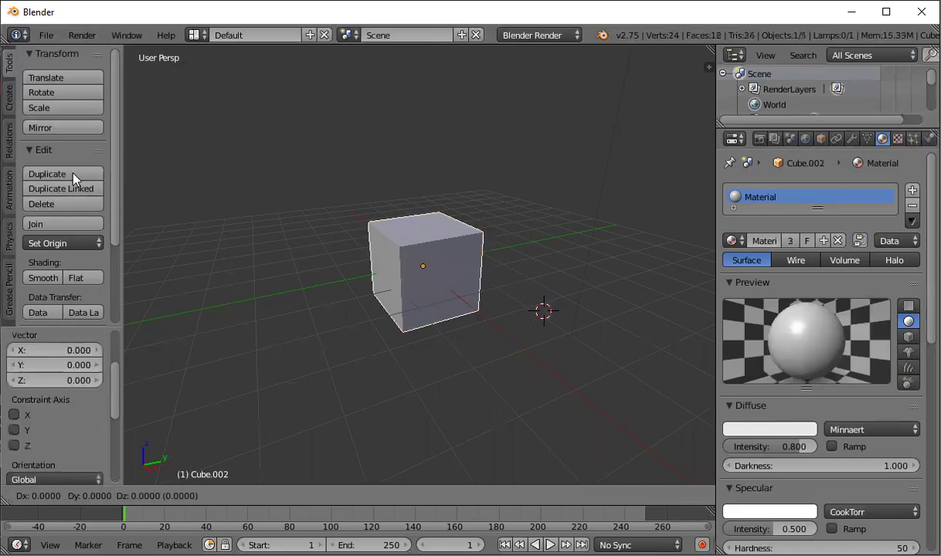
{"action": "key", "text": "x"}
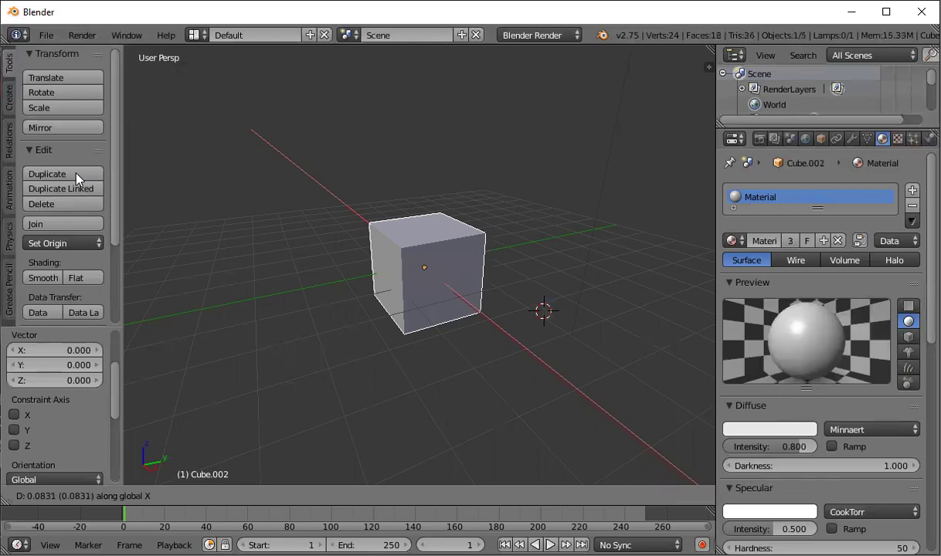
{"action": "left_click", "coordinate": [131, 223]}
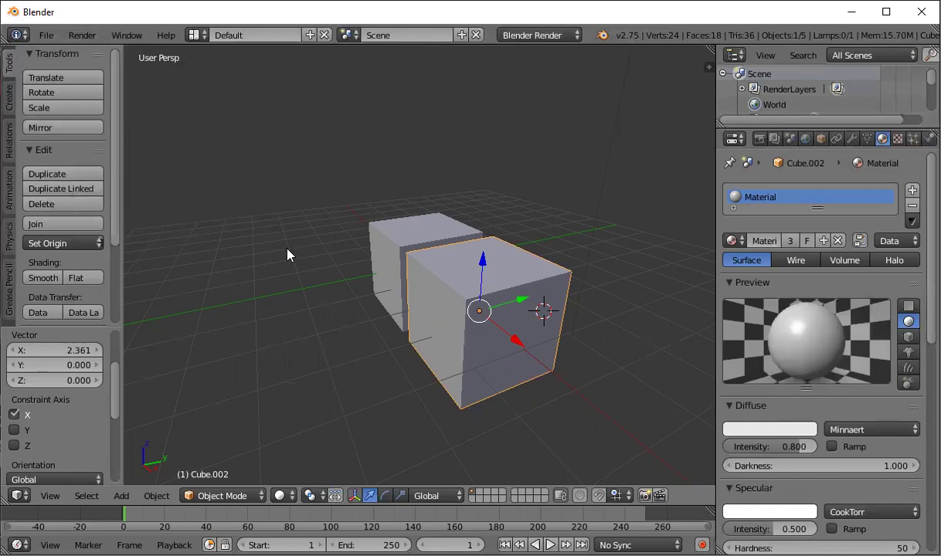
{"action": "right_click", "coordinate": [402, 237]}
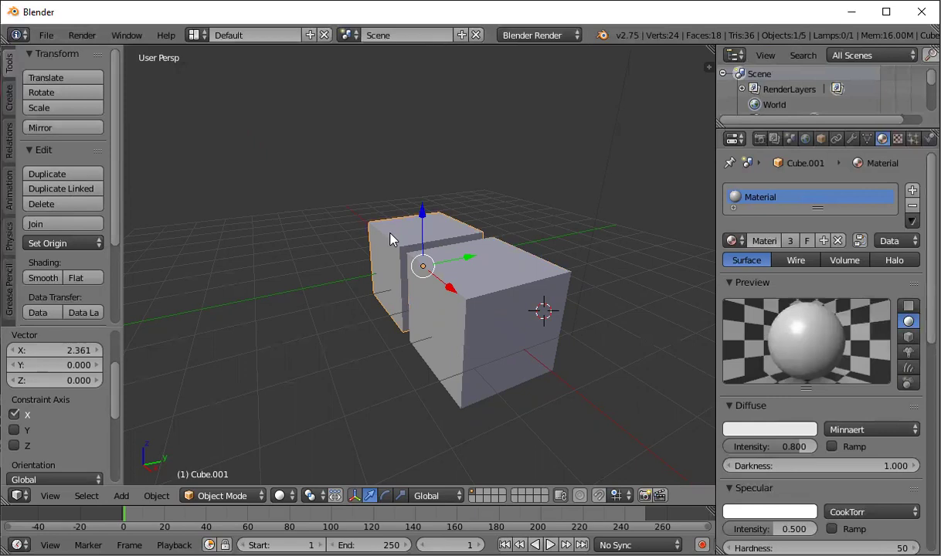
Duplicate the back cube and raise the copy 2.692 units along Z above the others.
{"action": "key", "text": "shift+d"}
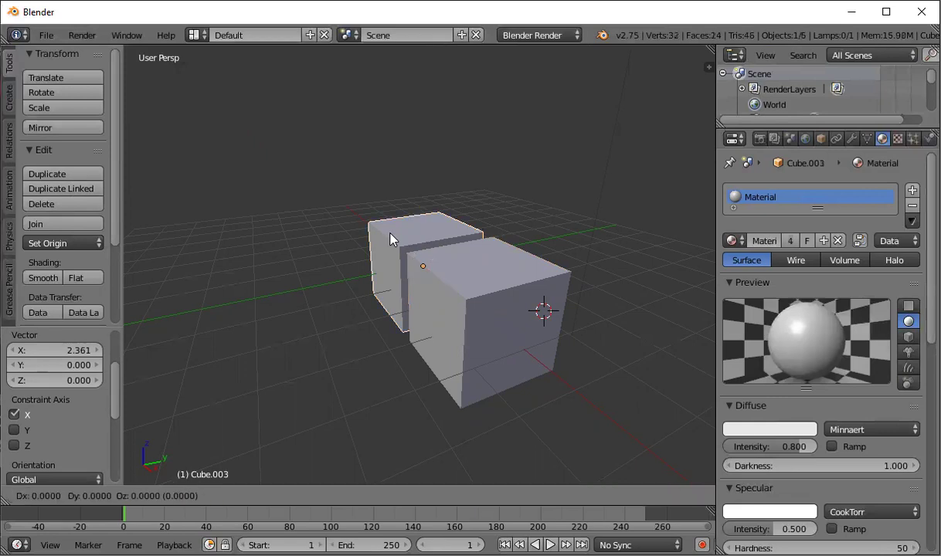
{"action": "key", "text": "z"}
{"action": "left_click", "coordinate": [386, 133]}
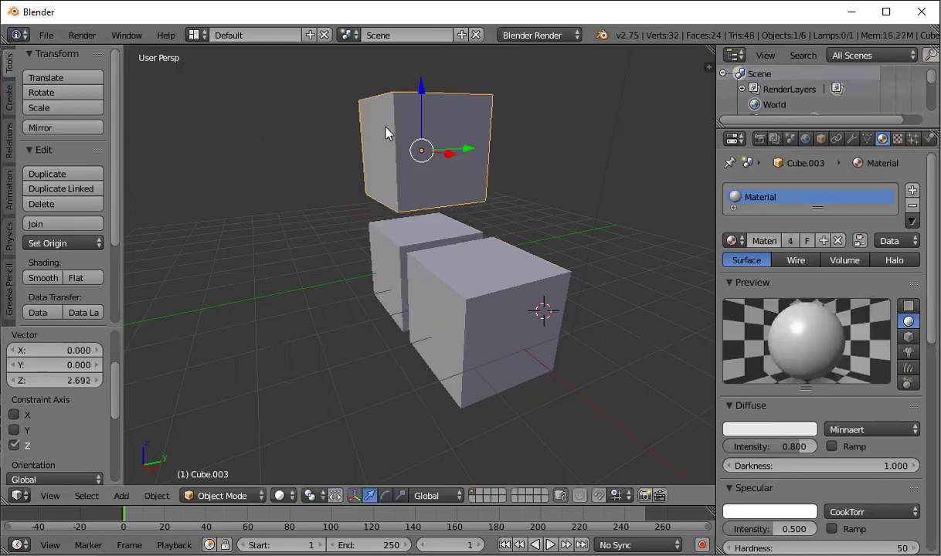
{"action": "mouse_move", "coordinate": [373, 319]}
{"action": "middle_mouse_down"}
{"action": "mouse_move", "coordinate": [502, 309]}
{"action": "mouse_move", "coordinate": [319, 326]}
{"action": "mouse_move", "coordinate": [284, 316]}
{"action": "mouse_move", "coordinate": [406, 299]}
{"action": "mouse_move", "coordinate": [333, 289]}
{"action": "middle_mouse_up"}
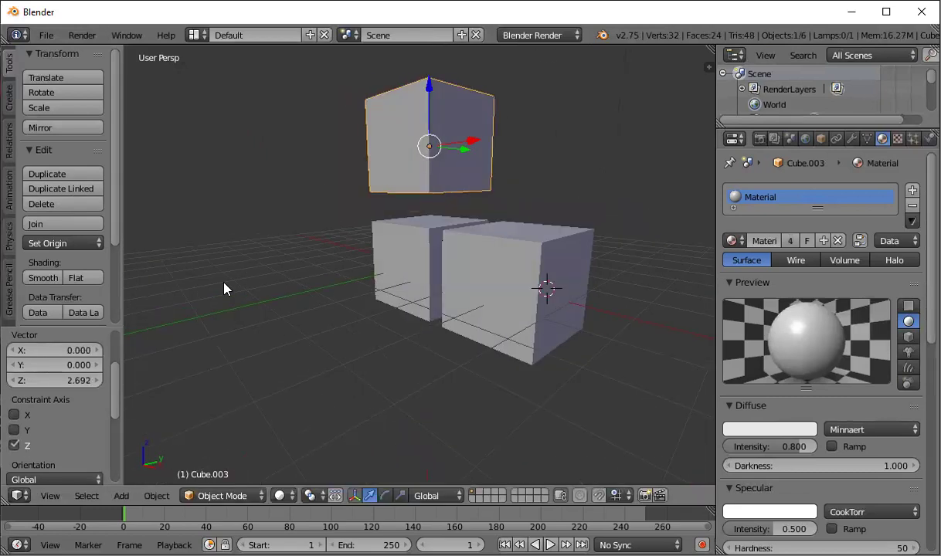
{"action": "left_click", "coordinate": [83, 244]}
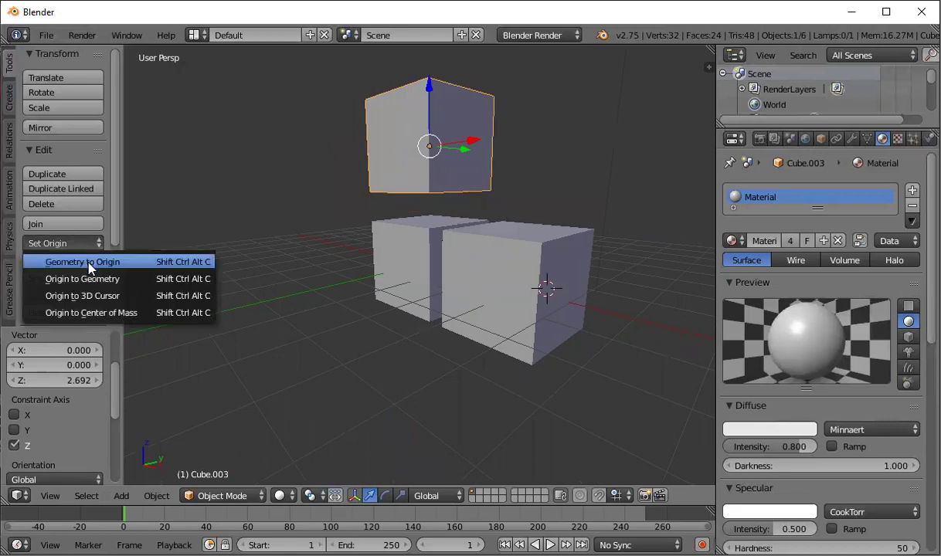
Apply Geometry to Origin to Cube.003, select the other cubes in turn, then delete the floating cube.
{"action": "left_click", "coordinate": [91, 262]}
{"action": "right_click", "coordinate": [410, 270]}
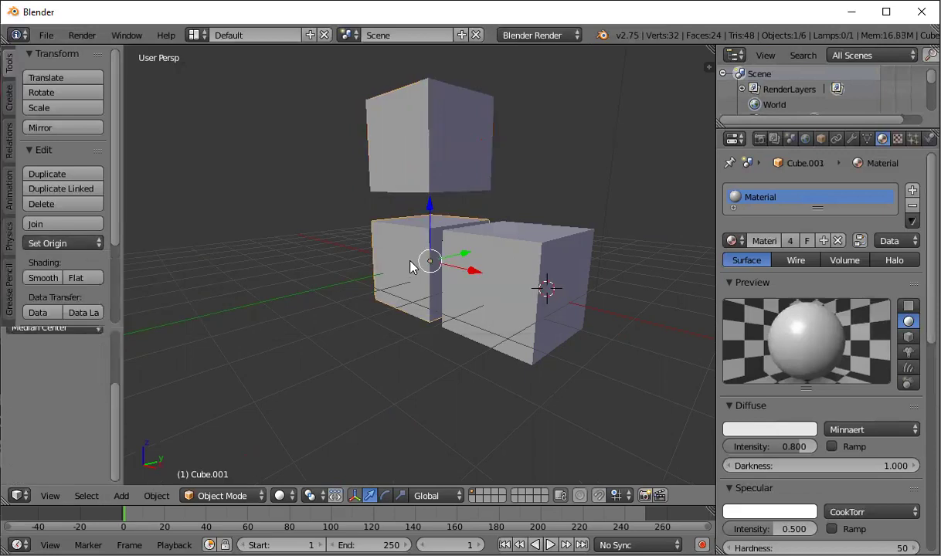
{"action": "left_click", "coordinate": [512, 251]}
{"action": "right_click", "coordinate": [488, 276]}
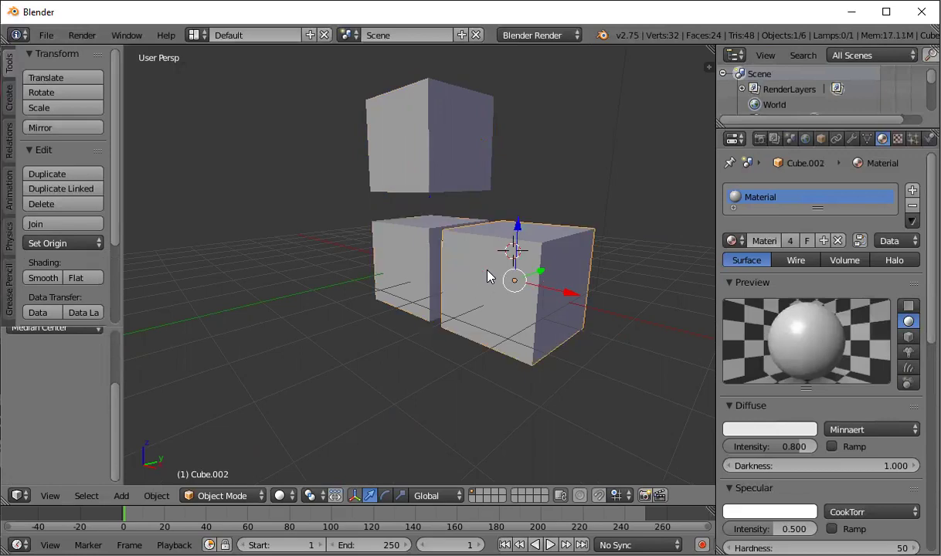
{"action": "right_click", "coordinate": [488, 288]}
{"action": "middle_click_drag", "start_coordinate": [533, 288], "coordinate": [475, 219]}
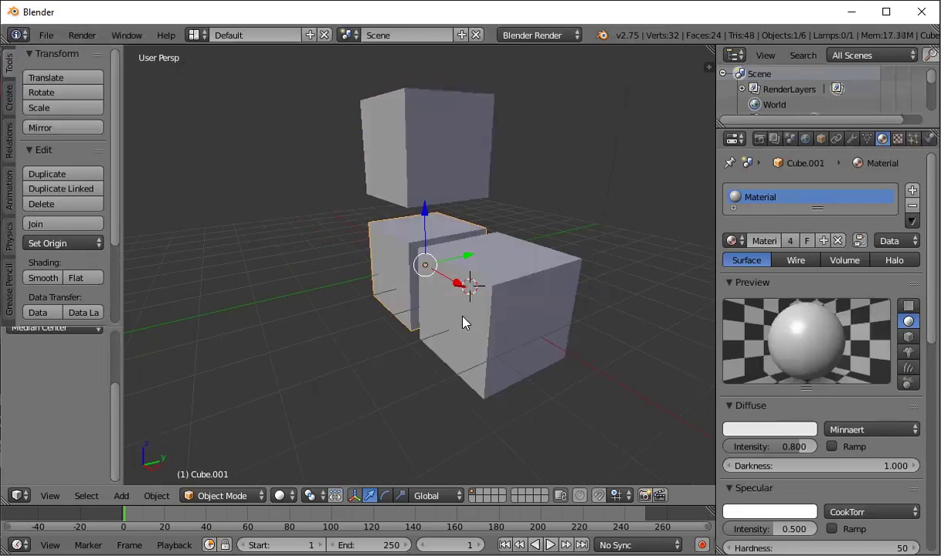
{"action": "right_click", "coordinate": [421, 114]}
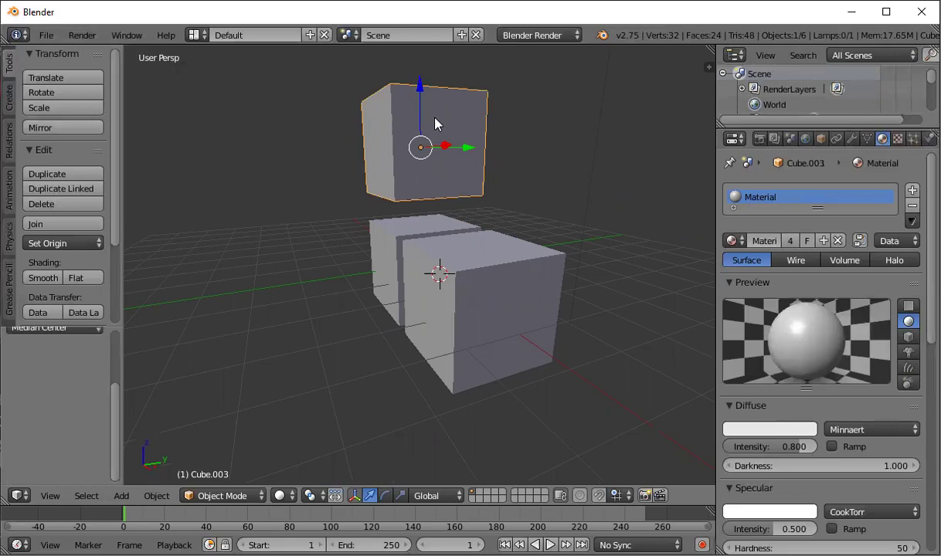
{"action": "key", "text": "x"}
{"action": "key", "text": "x"}
Delete the floating top cube and the front cube, then begin deleting the leftover duplicate.
{"action": "left_click", "coordinate": [498, 126]}
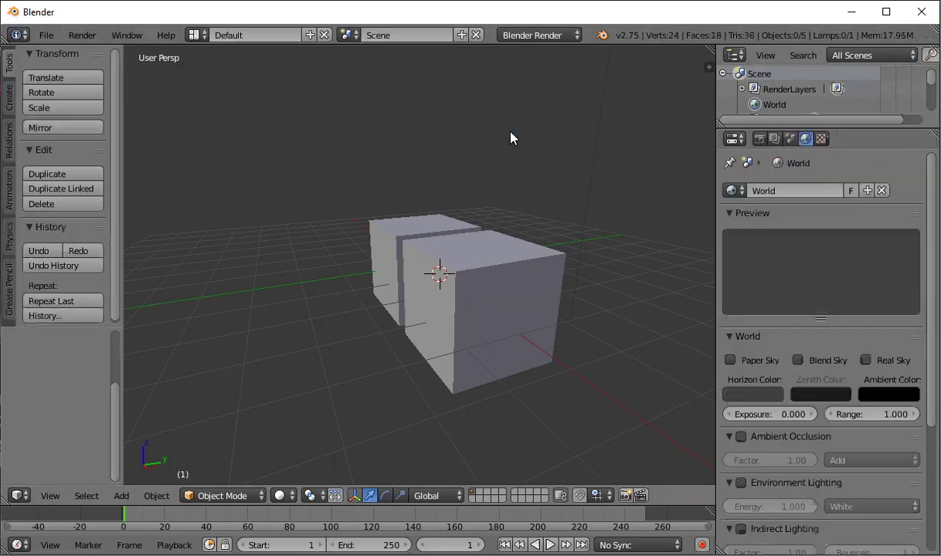
{"action": "right_click", "coordinate": [486, 260]}
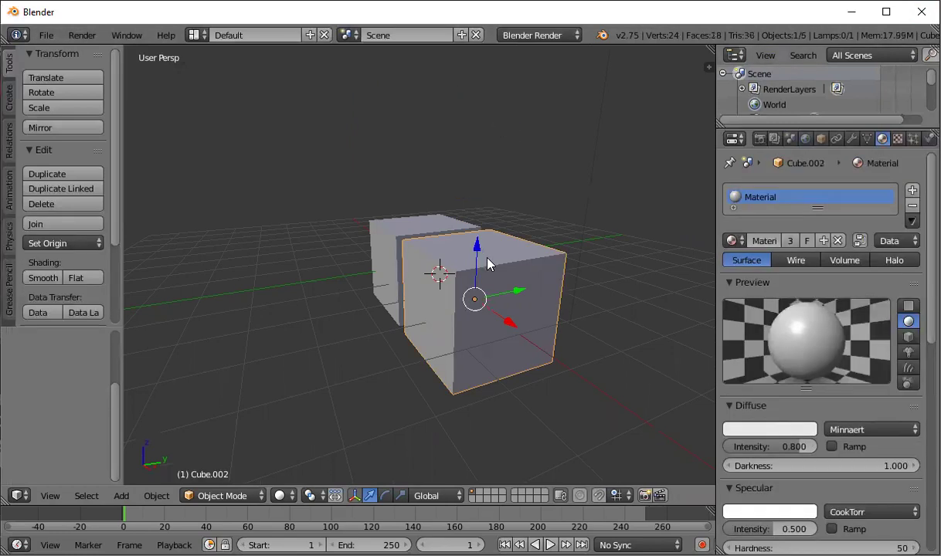
{"action": "key", "text": "x"}
{"action": "left_click", "coordinate": [466, 259]}
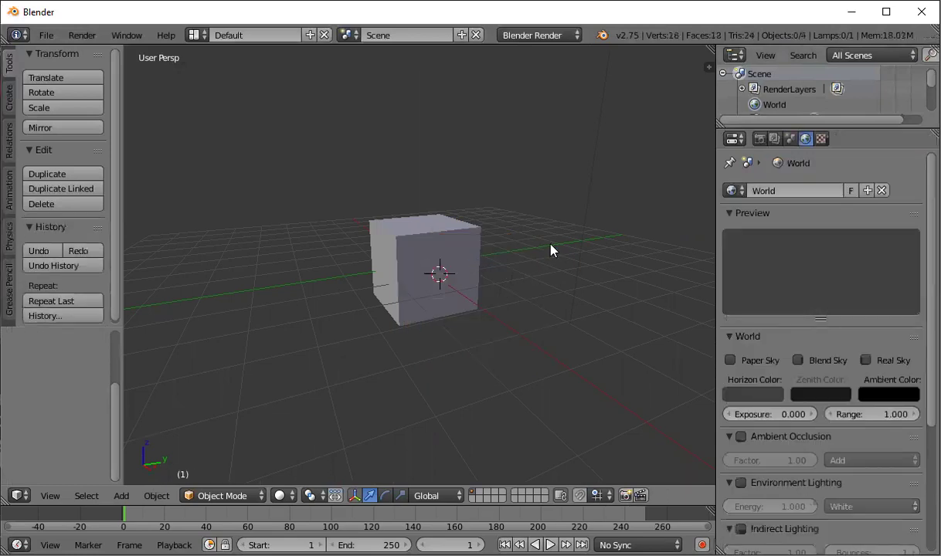
{"action": "right_click", "coordinate": [452, 252]}
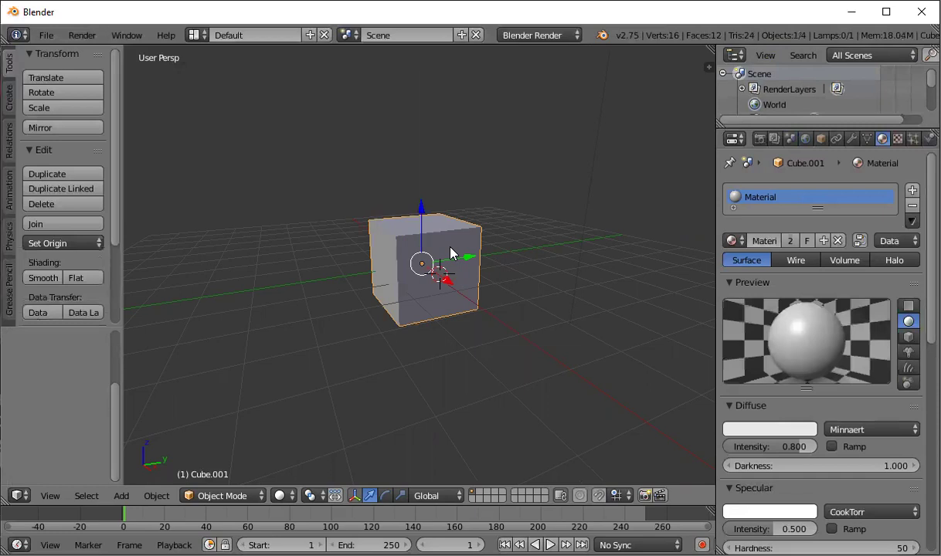
{"action": "key", "text": "x"}
Try smooth shading on Cube.001, revert it to flat, and show the Create primitives list.
{"action": "left_click", "coordinate": [48, 279]}
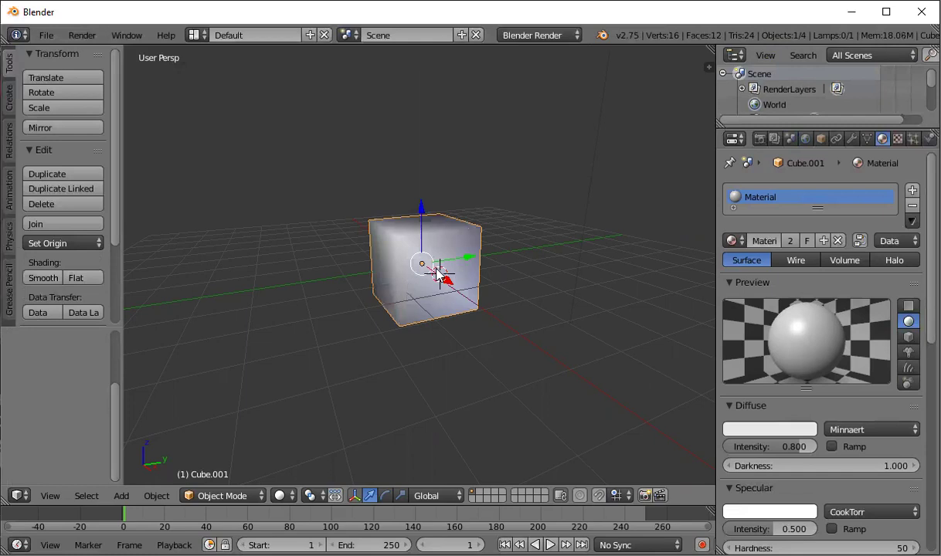
{"action": "mouse_move", "coordinate": [429, 287]}
{"action": "middle_mouse_down"}
{"action": "mouse_move", "coordinate": [387, 288]}
{"action": "mouse_move", "coordinate": [467, 295]}
{"action": "mouse_move", "coordinate": [400, 286]}
{"action": "mouse_move", "coordinate": [471, 305]}
{"action": "mouse_move", "coordinate": [414, 265]}
{"action": "mouse_move", "coordinate": [455, 288]}
{"action": "mouse_move", "coordinate": [410, 276]}
{"action": "middle_mouse_up"}
{"action": "left_click", "coordinate": [80, 283]}
{"action": "left_click", "coordinate": [11, 99]}
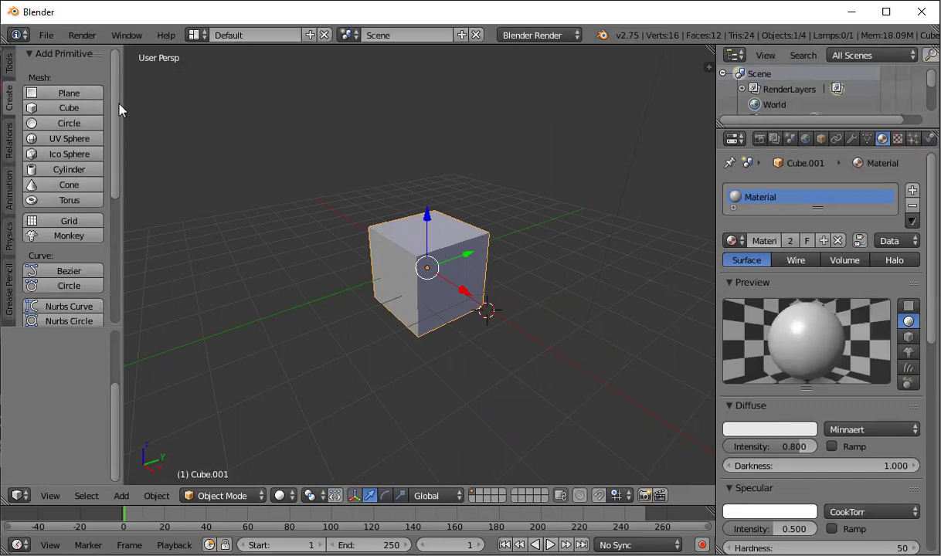
Delete the original Cube and then Cube.001, removing every mesh from the scene.
{"action": "right_click", "coordinate": [412, 242]}
{"action": "key", "text": "x"}
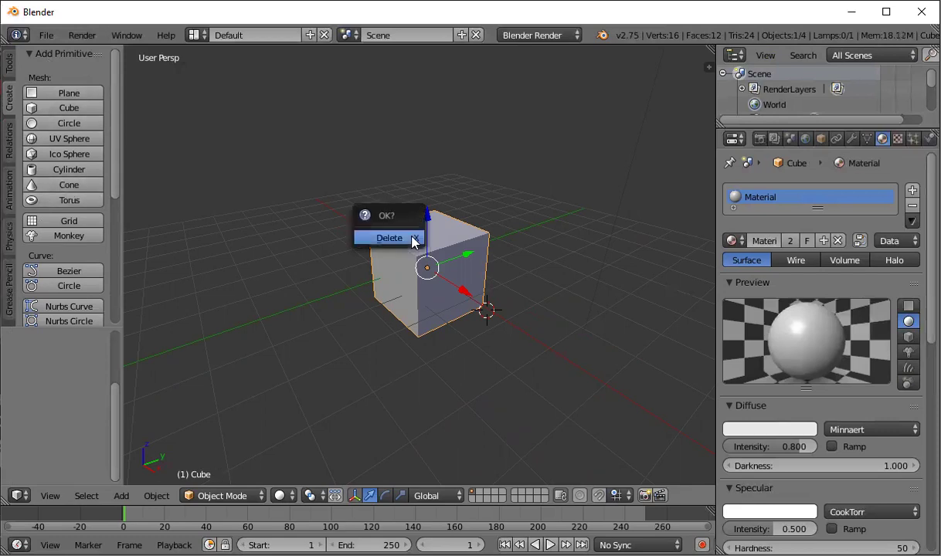
{"action": "left_click", "coordinate": [412, 240]}
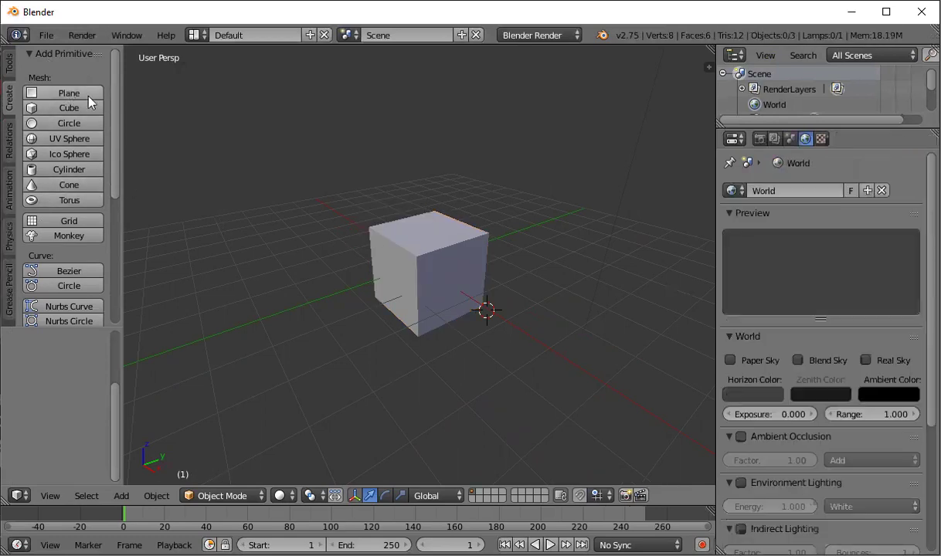
{"action": "right_click", "coordinate": [421, 255]}
{"action": "key", "text": "x"}
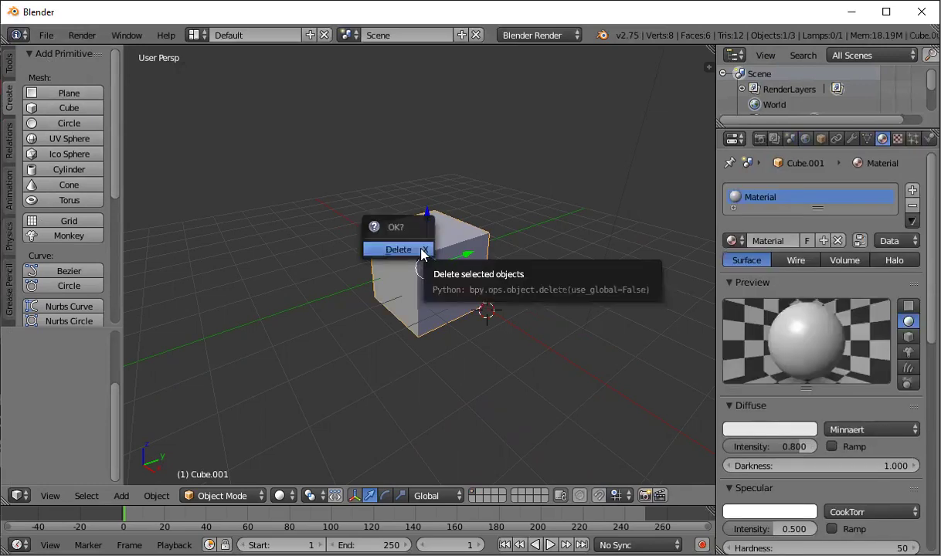
{"action": "left_click", "coordinate": [420, 249]}
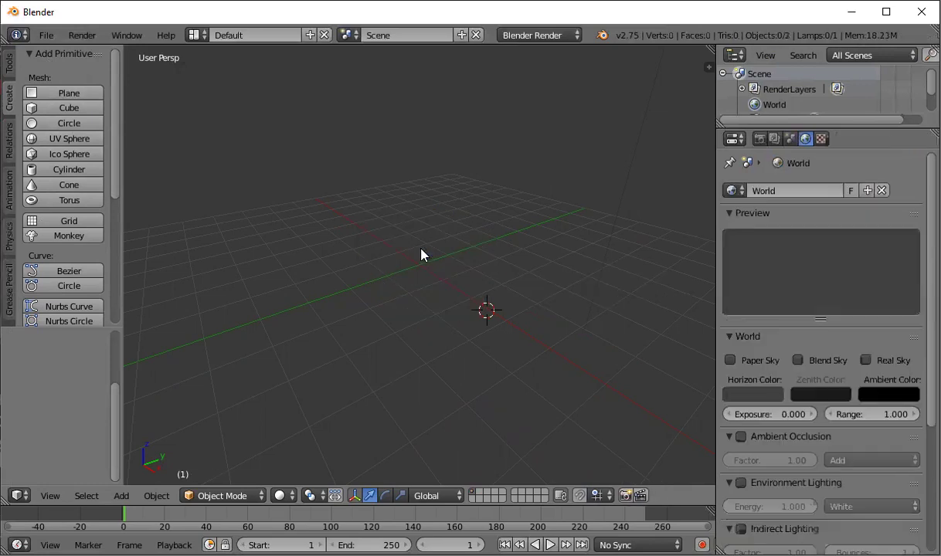
Add a plane and a cube at the 3D cursor (3.521, -1.196, 1.062).
{"action": "left_click", "coordinate": [68, 94]}
{"action": "mouse_move", "coordinate": [533, 301]}
{"action": "middle_mouse_down"}
{"action": "mouse_move", "coordinate": [529, 275]}
{"action": "mouse_move", "coordinate": [523, 307]}
{"action": "mouse_move", "coordinate": [473, 294]}
{"action": "middle_mouse_up"}
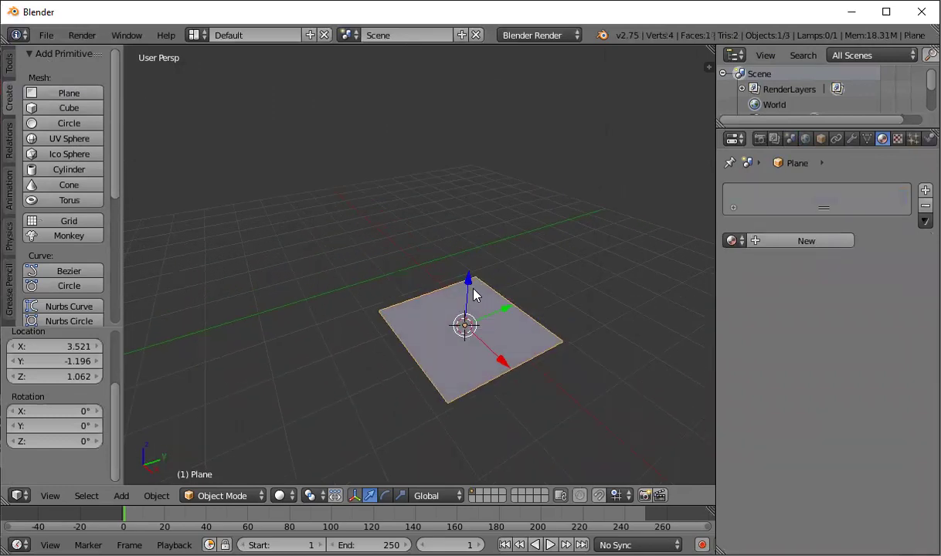
{"action": "left_click", "coordinate": [71, 111]}
{"action": "middle_click_drag", "start_coordinate": [400, 304], "coordinate": [409, 287]}
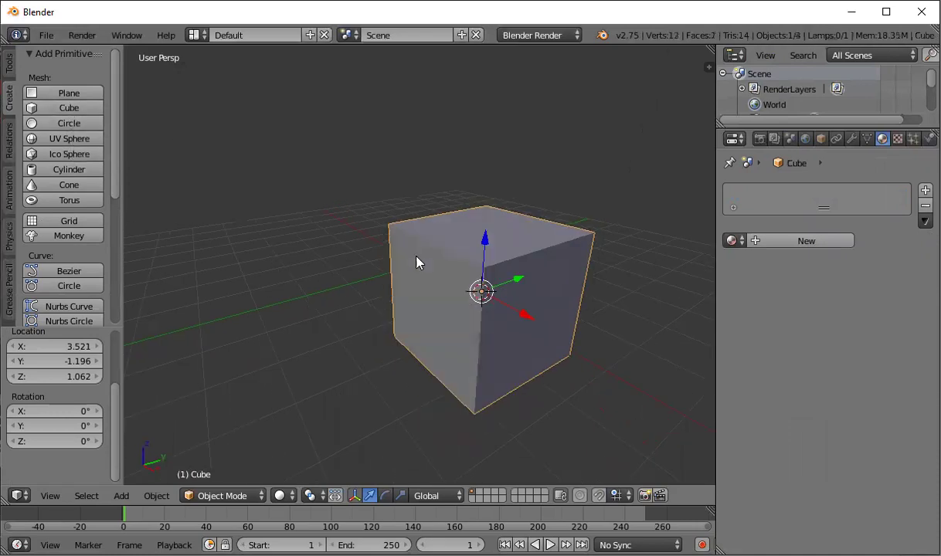
{"action": "scroll", "coordinate": [297, 219], "scroll_direction": "down", "scroll_amount": 2}
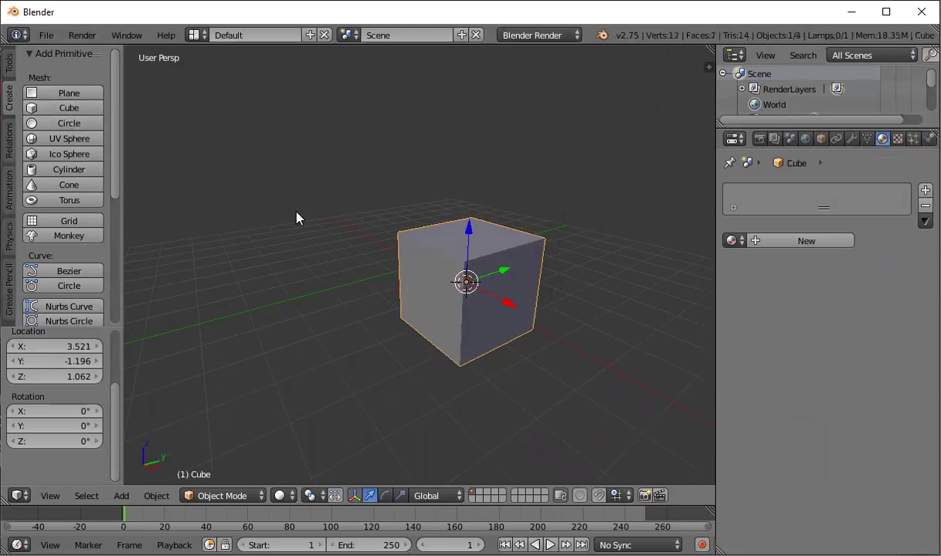
Place the 3D cursor in empty space left of the cube, undoing an accidental duplicate.
{"action": "left_click", "coordinate": [296, 212]}
{"action": "key", "text": "ctrl+shift+z"}
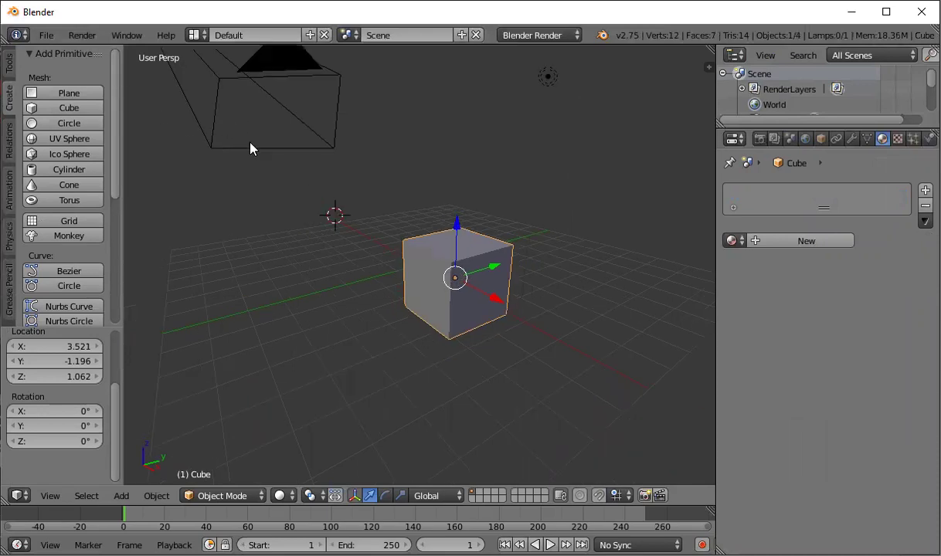
{"action": "key", "text": "ctrl+z"}
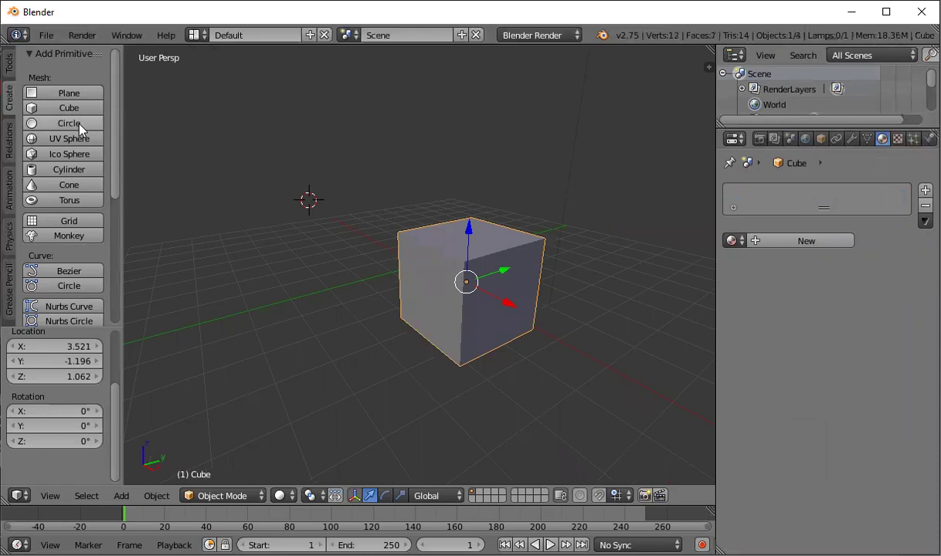
Add a circle moved down along Z and a UV sphere placed up-right of the cube.
{"action": "left_click", "coordinate": [79, 129]}
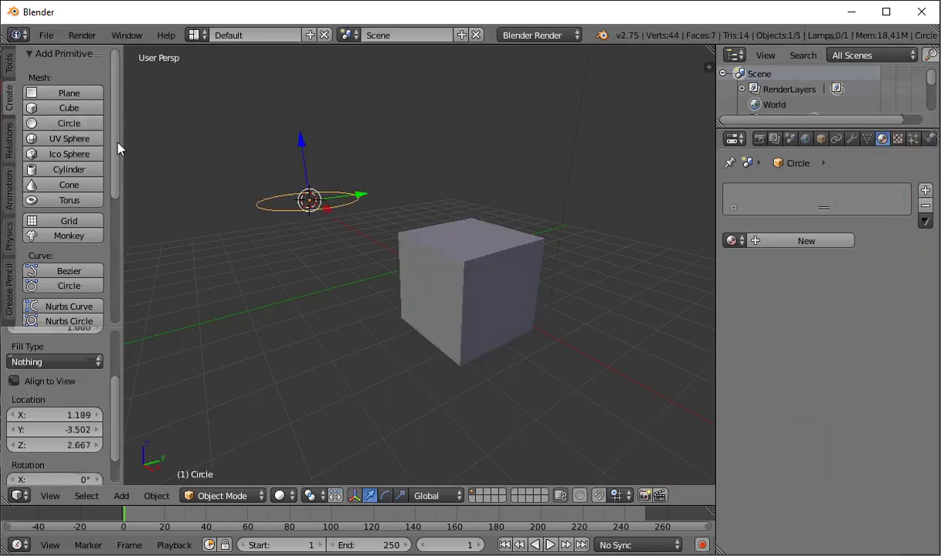
{"action": "key", "text": "g"}
{"action": "key", "text": "z"}
{"action": "left_click", "coordinate": [341, 214]}
{"action": "mouse_move", "coordinate": [367, 252]}
{"action": "middle_mouse_down"}
{"action": "mouse_move", "coordinate": [351, 261]}
{"action": "mouse_move", "coordinate": [273, 213]}
{"action": "middle_mouse_up"}
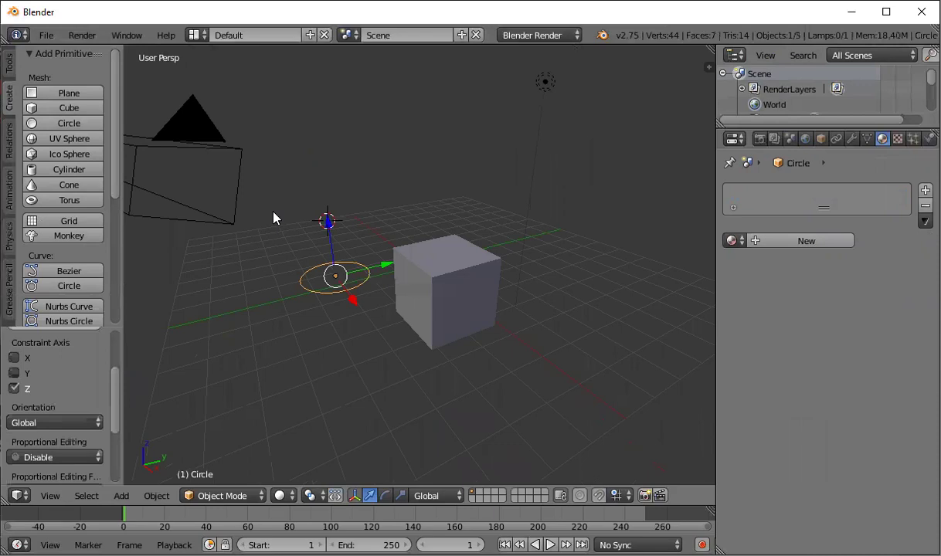
{"action": "left_click", "coordinate": [80, 139]}
{"action": "key", "text": "g"}
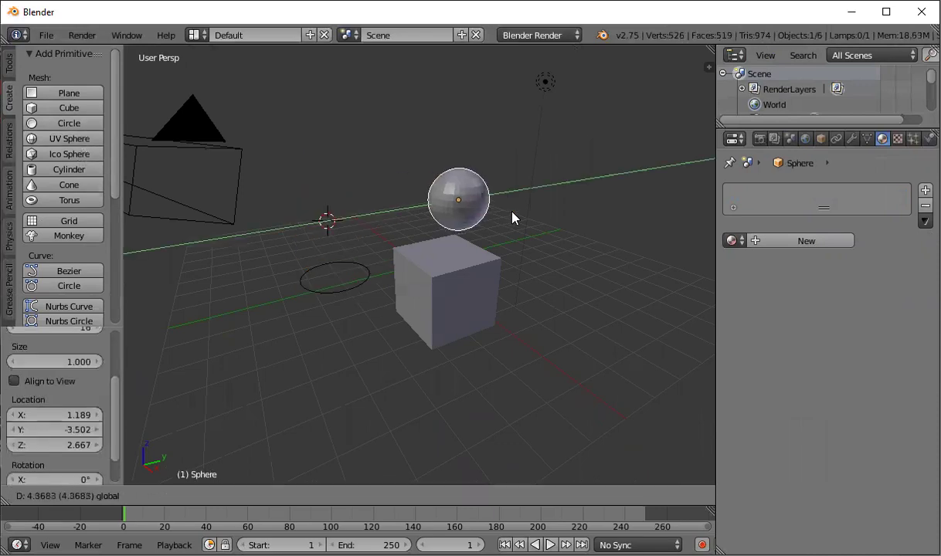
{"action": "left_click", "coordinate": [512, 217]}
Add an ico sphere moved along X, a cylinder slid along Y, and a cone in front.
{"action": "left_click", "coordinate": [75, 153]}
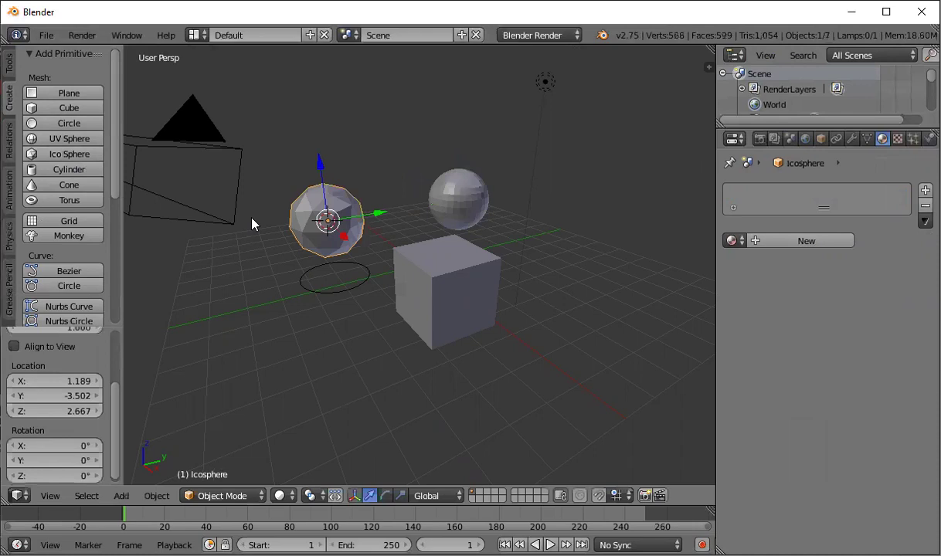
{"action": "key", "text": "g"}
{"action": "key", "text": "x"}
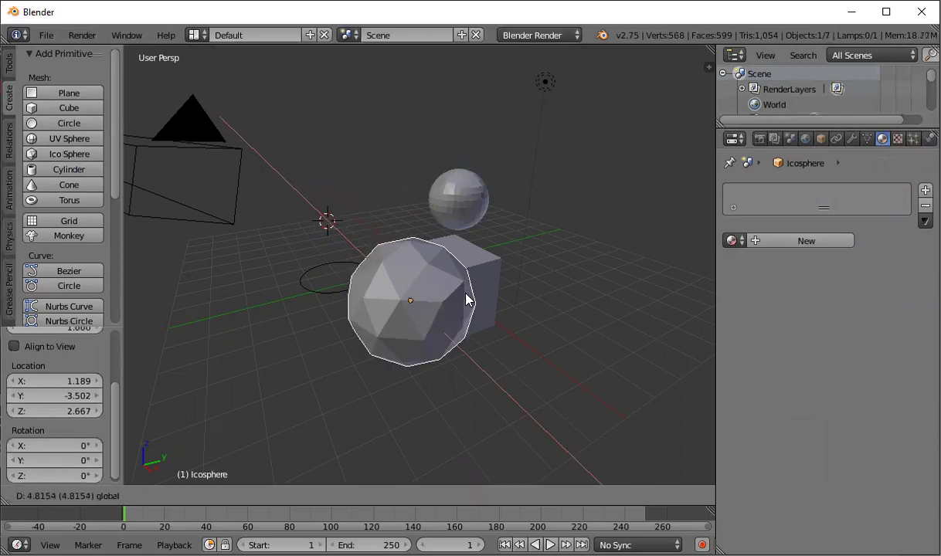
{"action": "left_click", "coordinate": [403, 302]}
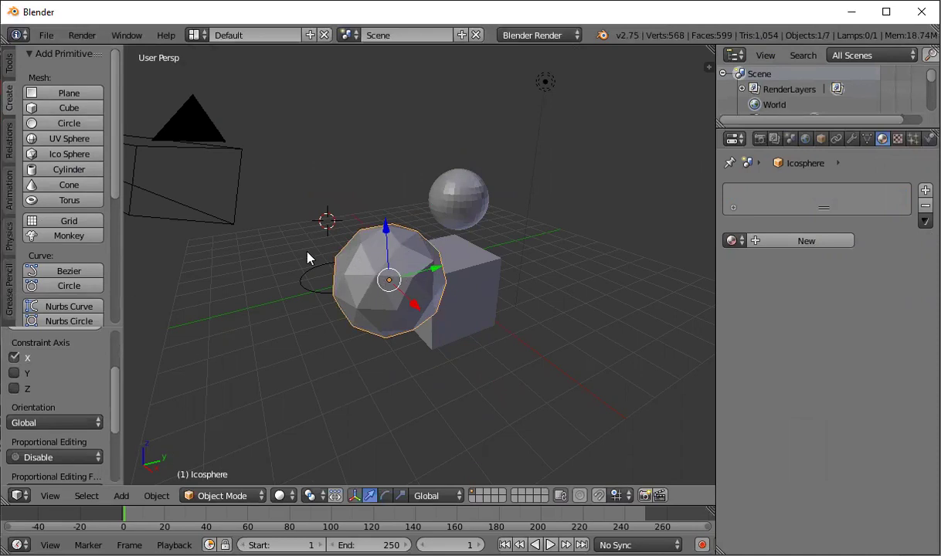
{"action": "left_click", "coordinate": [68, 164]}
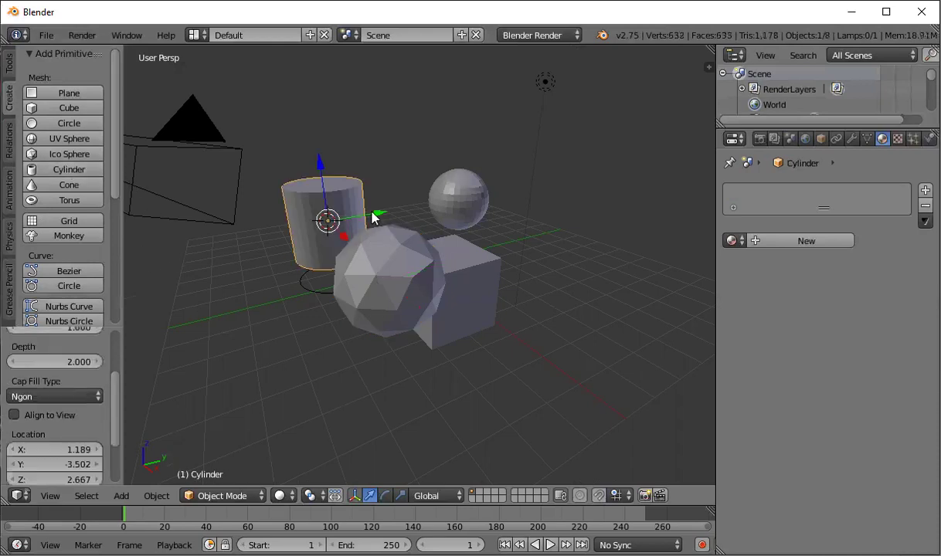
{"action": "left_click_drag", "start_coordinate": [373, 219], "coordinate": [414, 213]}
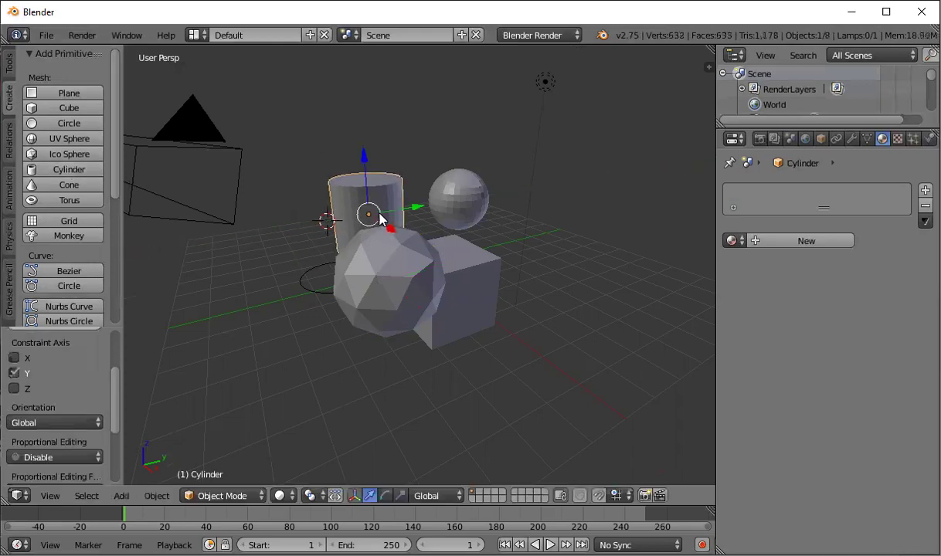
{"action": "left_click", "coordinate": [85, 187]}
{"action": "key", "text": "g"}
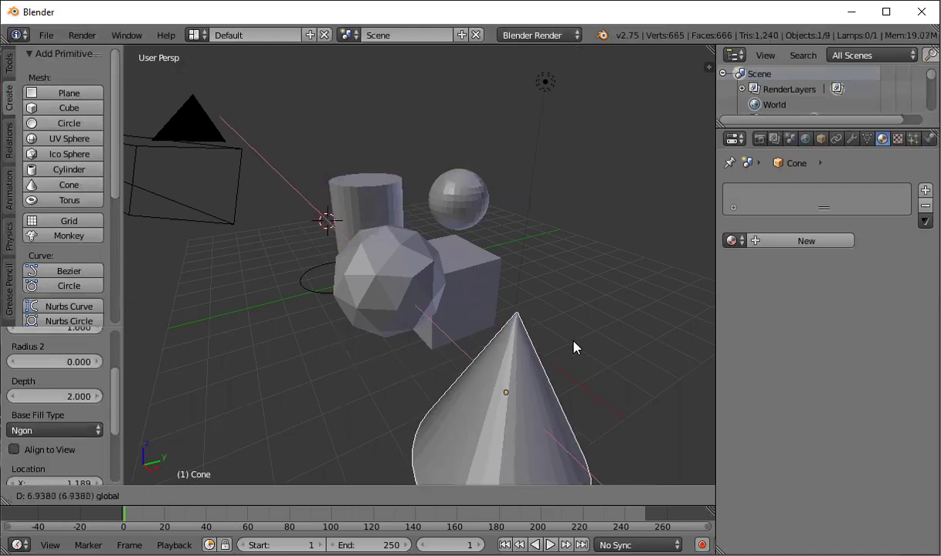
{"action": "left_click", "coordinate": [491, 283]}
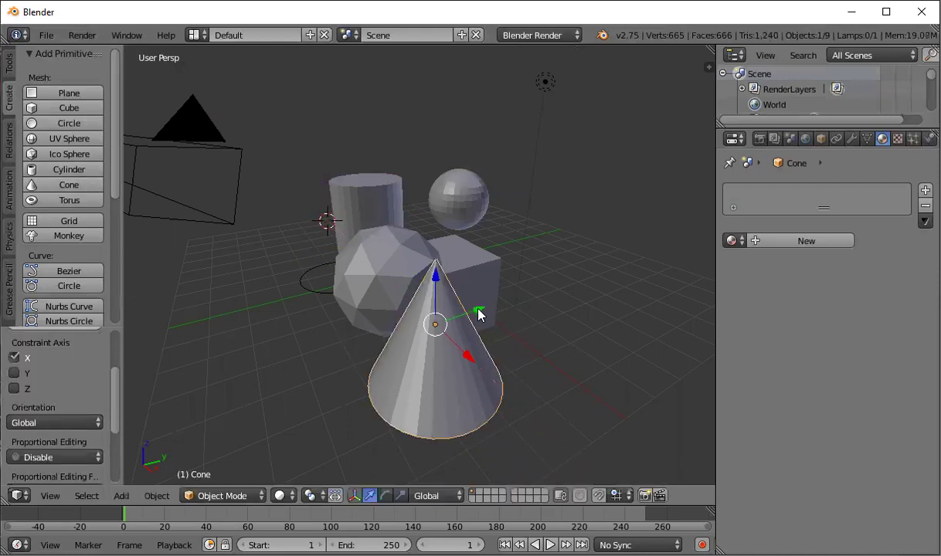
Slide the cone along Y and add a torus moved along X in front of it.
{"action": "left_click_drag", "start_coordinate": [479, 313], "coordinate": [535, 293]}
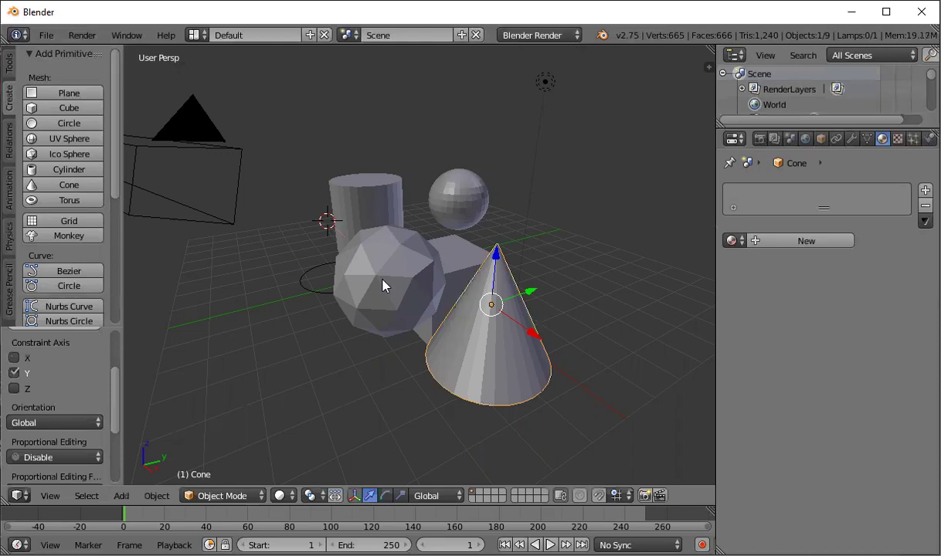
{"action": "left_click", "coordinate": [80, 204]}
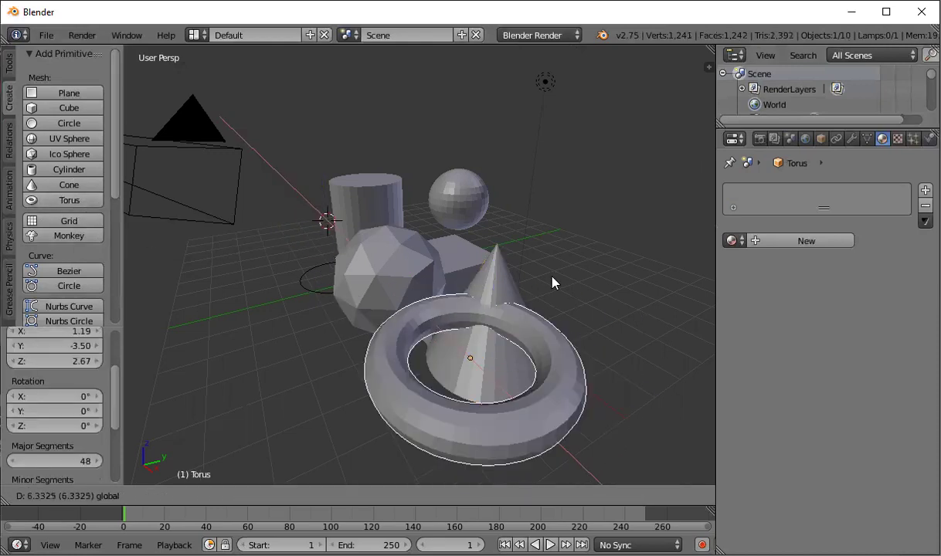
{"action": "left_click_drag", "start_coordinate": [338, 242], "coordinate": [470, 318]}
{"action": "mouse_move", "coordinate": [470, 318]}
{"action": "middle_mouse_down"}
{"action": "mouse_move", "coordinate": [430, 303]}
{"action": "mouse_move", "coordinate": [496, 336]}
{"action": "mouse_move", "coordinate": [474, 354]}
{"action": "mouse_move", "coordinate": [478, 307]}
{"action": "mouse_move", "coordinate": [459, 334]}
{"action": "middle_mouse_up"}
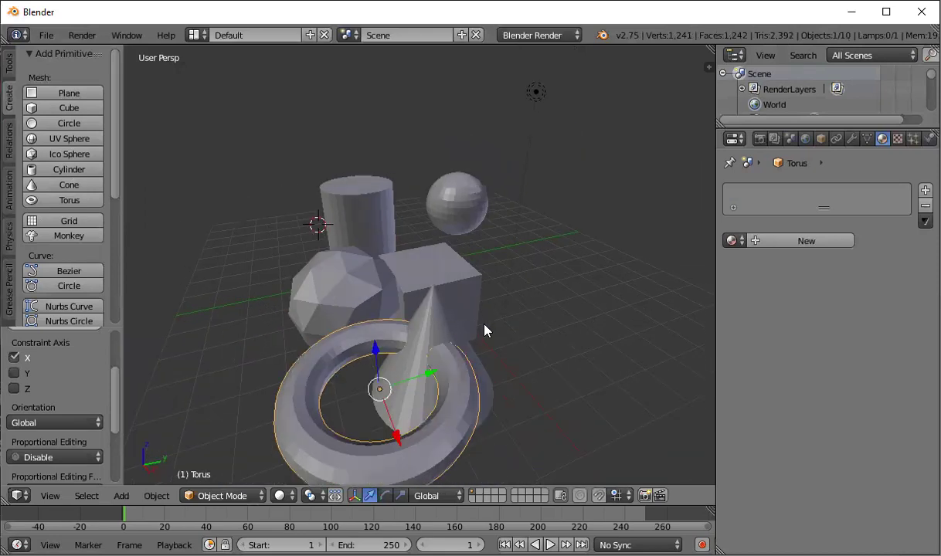
Orbit and zoom the viewport to look over the whole scene.
{"action": "mouse_move", "coordinate": [496, 319]}
{"action": "middle_mouse_down"}
{"action": "mouse_move", "coordinate": [511, 301]}
{"action": "mouse_move", "coordinate": [490, 319]}
{"action": "mouse_move", "coordinate": [511, 319]}
{"action": "middle_mouse_up"}
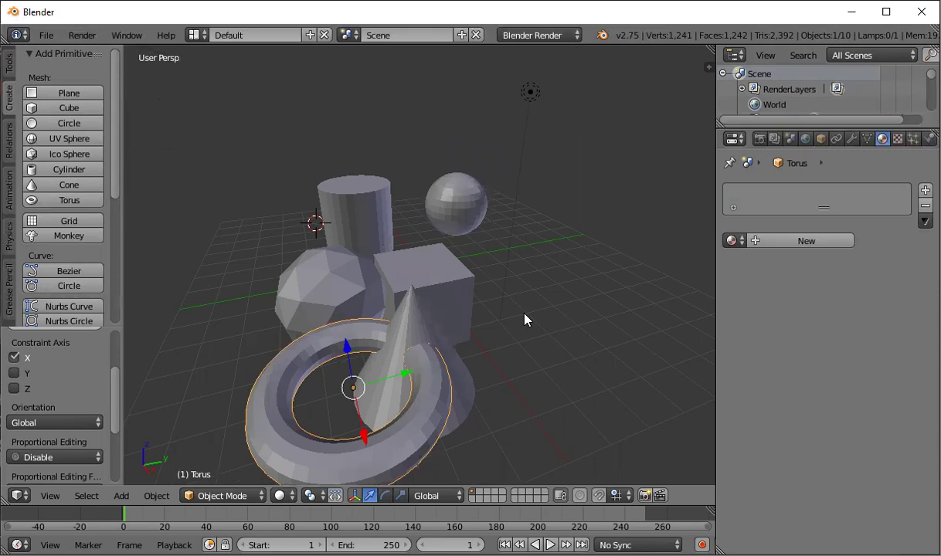
{"action": "scroll", "coordinate": [529, 316], "scroll_direction": "down", "scroll_amount": 1}
{"action": "scroll", "coordinate": [519, 351], "scroll_direction": "down", "scroll_amount": 2}
{"action": "scroll", "coordinate": [505, 385], "scroll_direction": "down", "scroll_amount": 1}
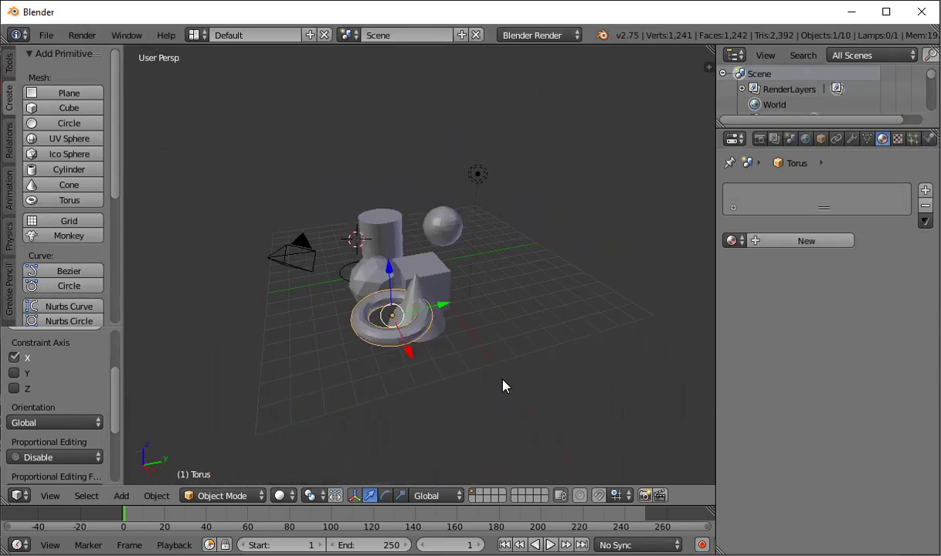
{"action": "mouse_move", "coordinate": [429, 384]}
{"action": "middle_mouse_down"}
{"action": "mouse_move", "coordinate": [500, 351]}
{"action": "mouse_move", "coordinate": [353, 369]}
{"action": "mouse_move", "coordinate": [464, 301]}
{"action": "mouse_move", "coordinate": [449, 341]}
{"action": "mouse_move", "coordinate": [462, 269]}
{"action": "mouse_move", "coordinate": [462, 301]}
{"action": "mouse_move", "coordinate": [504, 316]}
{"action": "mouse_move", "coordinate": [177, 222]}
{"action": "middle_mouse_up"}
{"action": "scroll", "coordinate": [448, 341], "scroll_direction": "up", "scroll_amount": 2}
{"action": "scroll", "coordinate": [505, 316], "scroll_direction": "down", "scroll_amount": 2}
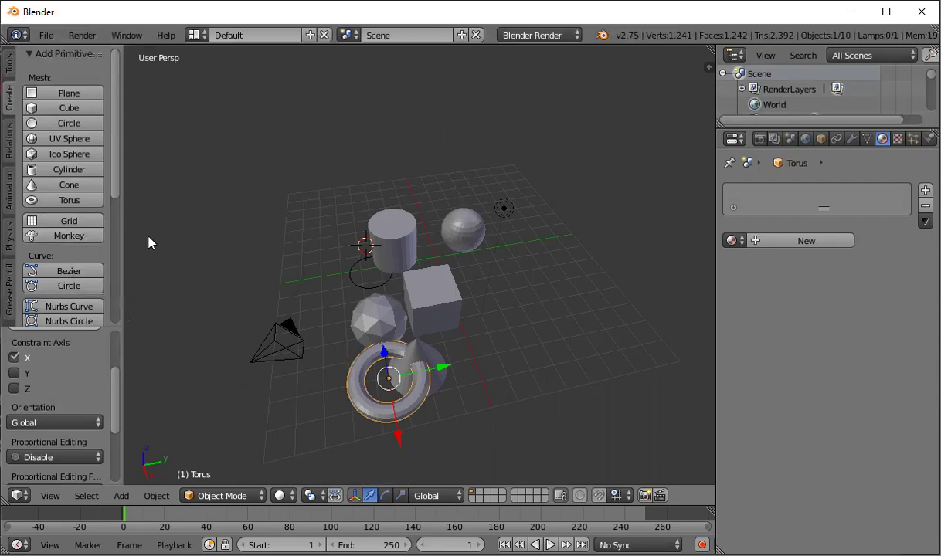
Add a Suzanne monkey and move it along Y beyond the UV sphere.
{"action": "left_click", "coordinate": [71, 238]}
{"action": "key", "text": "g"}
{"action": "key", "text": "y"}
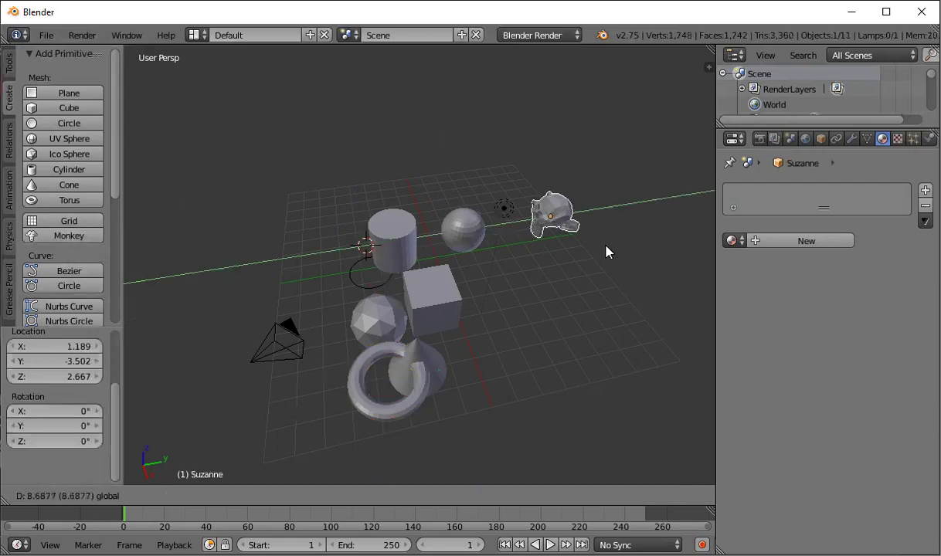
{"action": "left_click", "coordinate": [607, 252]}
{"action": "middle_click_drag", "start_coordinate": [556, 273], "coordinate": [469, 294]}
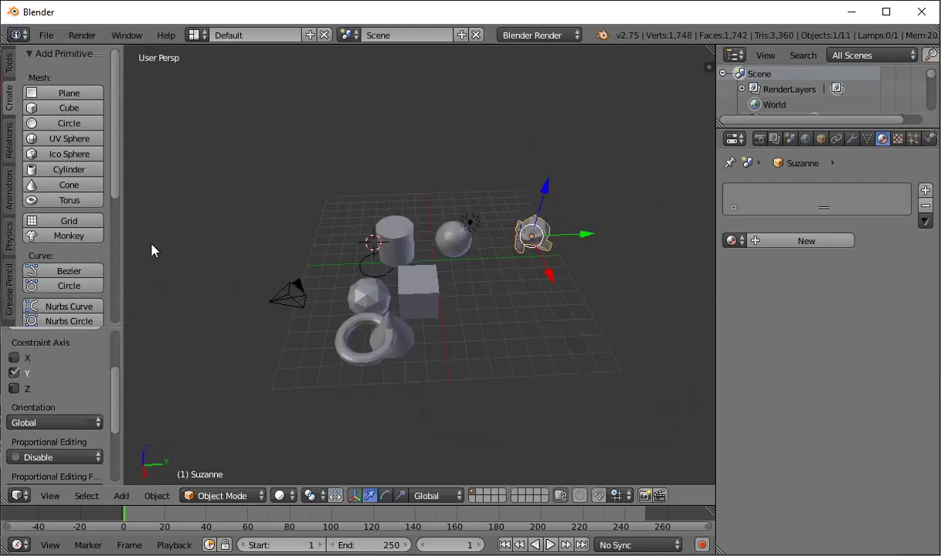
Zoom the view out and place the 3D cursor in empty space above the scene.
{"action": "scroll", "coordinate": [59, 302], "scroll_direction": "down", "scroll_amount": 1}
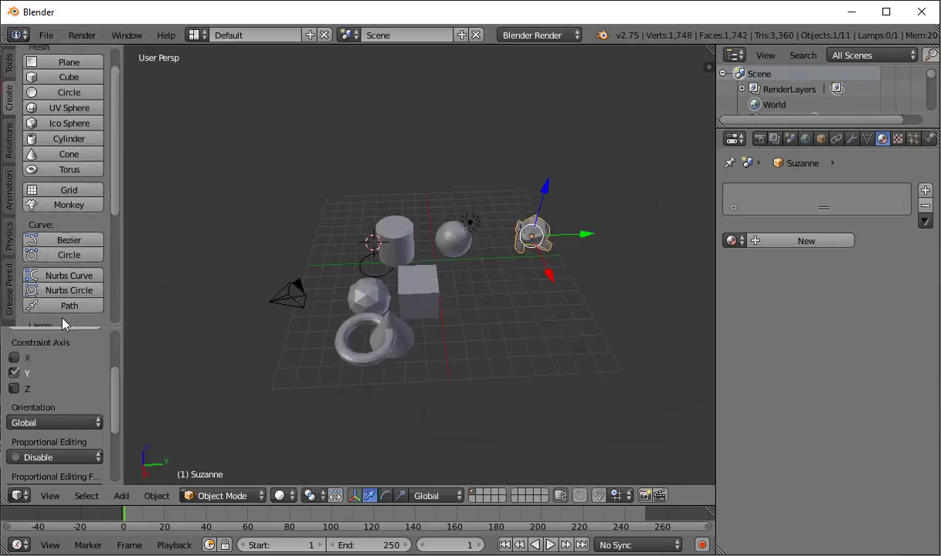
{"action": "scroll", "coordinate": [58, 302], "scroll_direction": "down", "scroll_amount": 1}
{"action": "scroll", "coordinate": [81, 255], "scroll_direction": "down", "scroll_amount": 2}
{"action": "scroll", "coordinate": [78, 240], "scroll_direction": "down", "scroll_amount": 1}
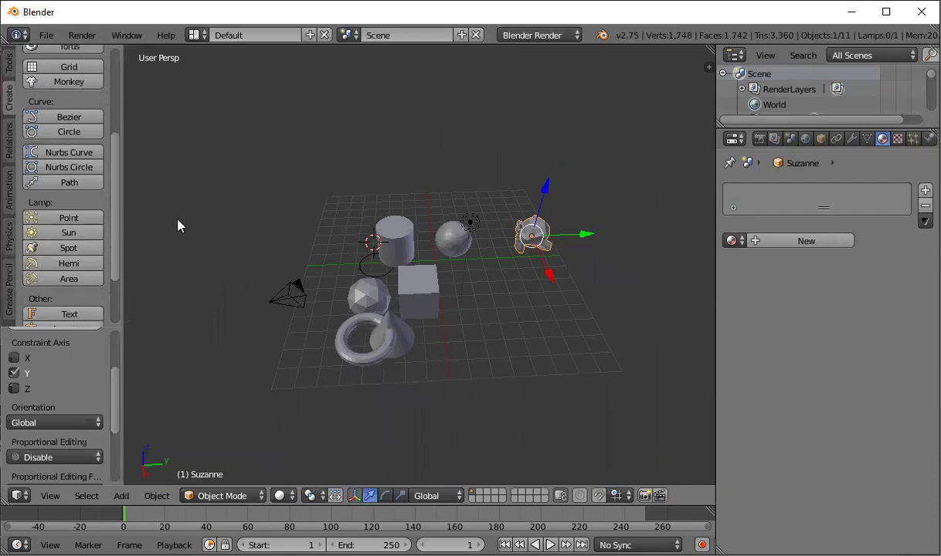
{"action": "scroll", "coordinate": [178, 225], "scroll_direction": "down", "scroll_amount": 1}
{"action": "scroll", "coordinate": [445, 266], "scroll_direction": "up", "scroll_amount": 4}
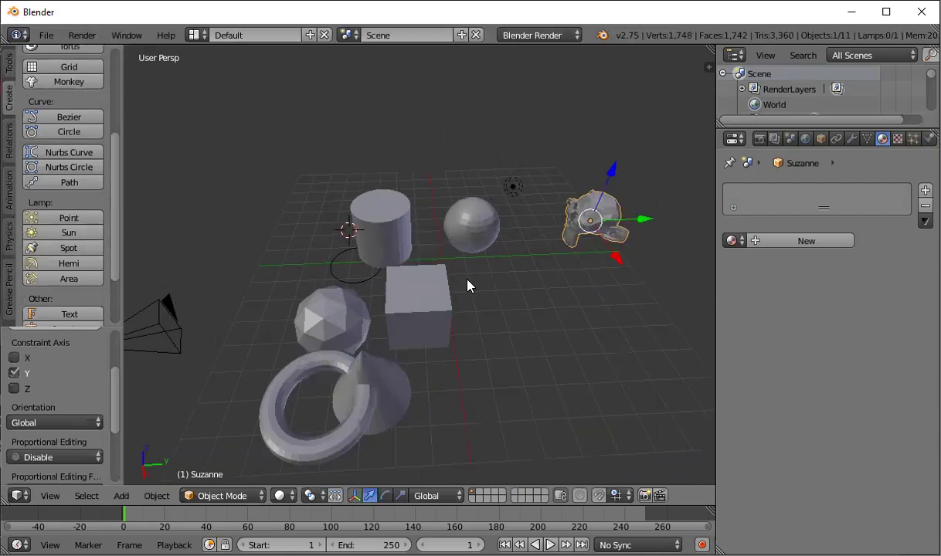
{"action": "scroll", "coordinate": [433, 255], "scroll_direction": "down", "scroll_amount": 1}
{"action": "left_click", "coordinate": [288, 125]}
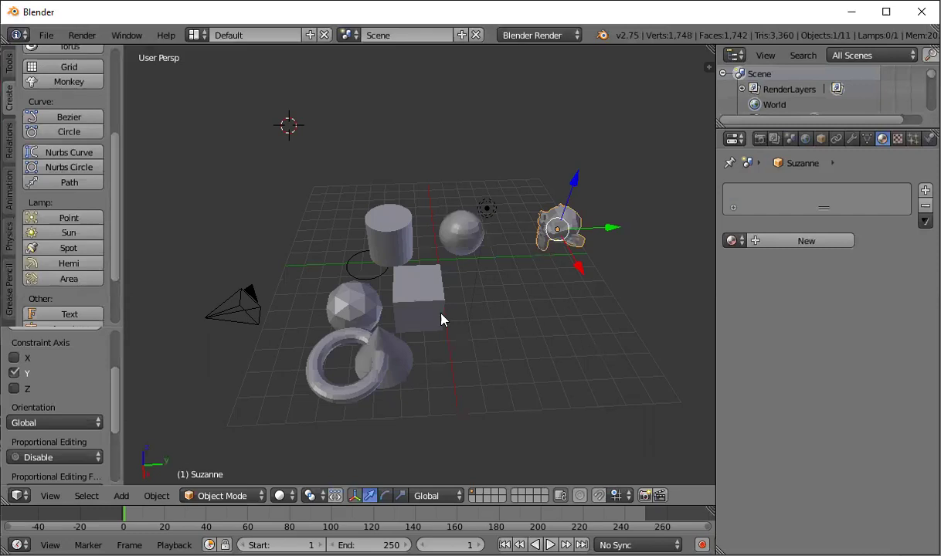
Select the icosphere and set the 3D cursor near it.
{"action": "left_click", "coordinate": [352, 300]}
{"action": "right_click", "coordinate": [361, 309]}
{"action": "left_click", "coordinate": [312, 228]}
{"action": "key", "text": "Left"}
Delete the cube at the cursor spot, exposing the plane beneath it.
{"action": "left_click", "coordinate": [429, 294]}
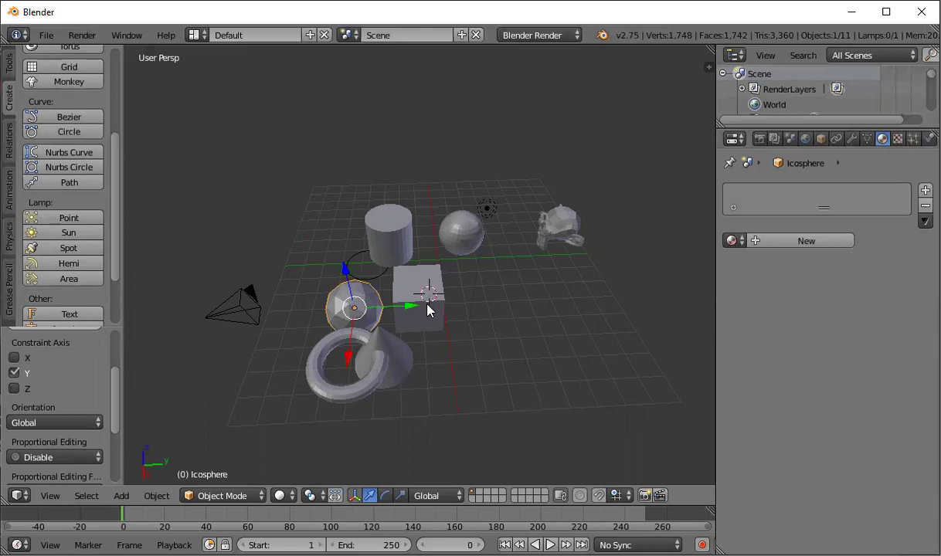
{"action": "right_click", "coordinate": [428, 309]}
{"action": "key", "text": "x"}
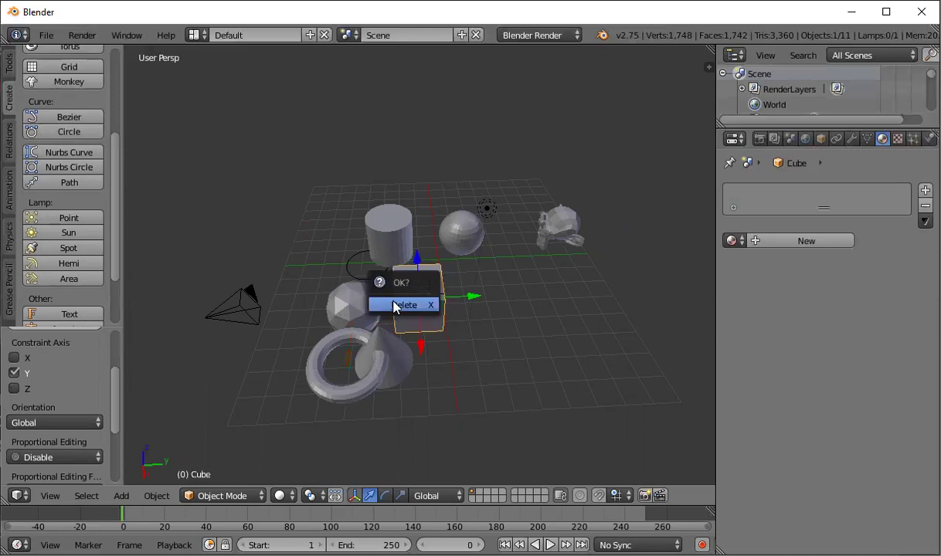
{"action": "left_click", "coordinate": [398, 306]}
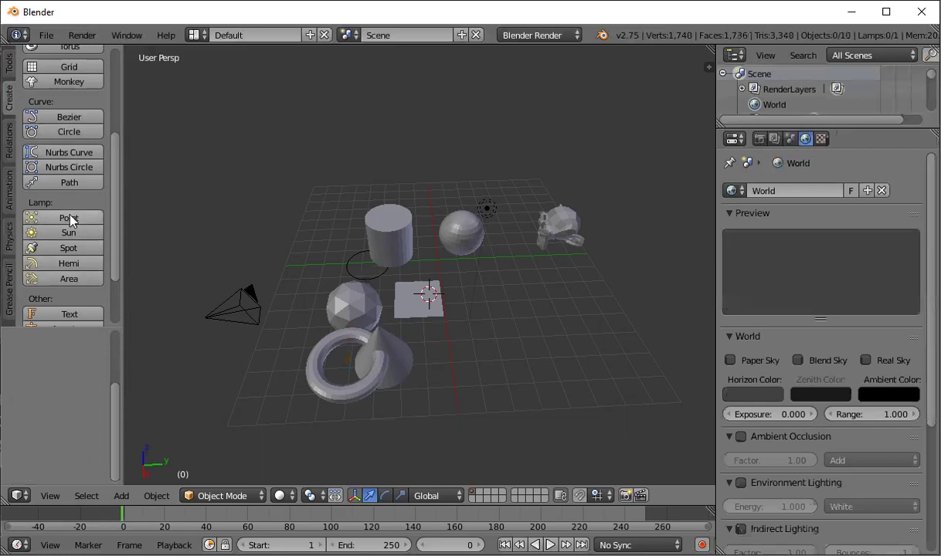
{"action": "middle_click_drag", "start_coordinate": [225, 267], "coordinate": [241, 248]}
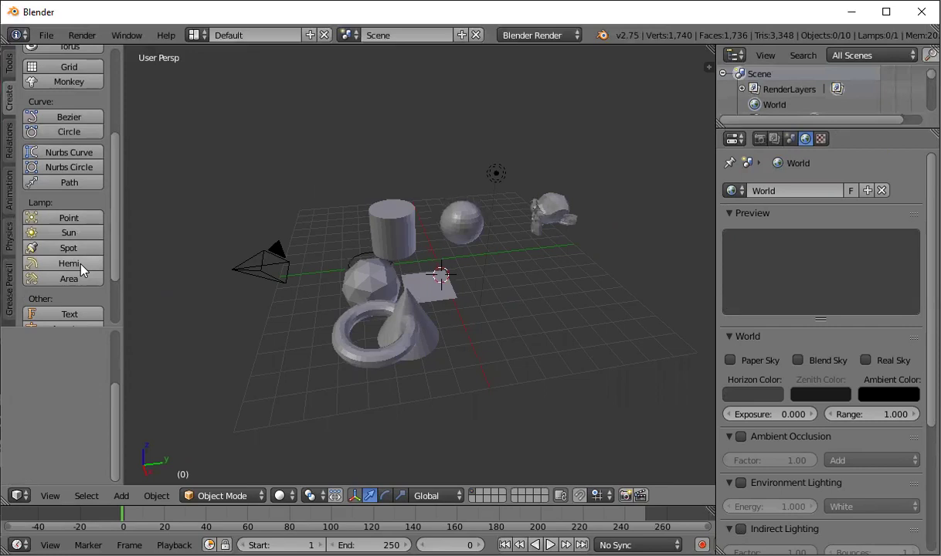
Add a point lamp, move it near the monkey, and raise it along Z.
{"action": "left_click", "coordinate": [70, 217]}
{"action": "mouse_move", "coordinate": [429, 309]}
{"action": "middle_mouse_down"}
{"action": "mouse_move", "coordinate": [431, 282]}
{"action": "mouse_move", "coordinate": [406, 309]}
{"action": "mouse_move", "coordinate": [487, 243]}
{"action": "middle_mouse_up"}
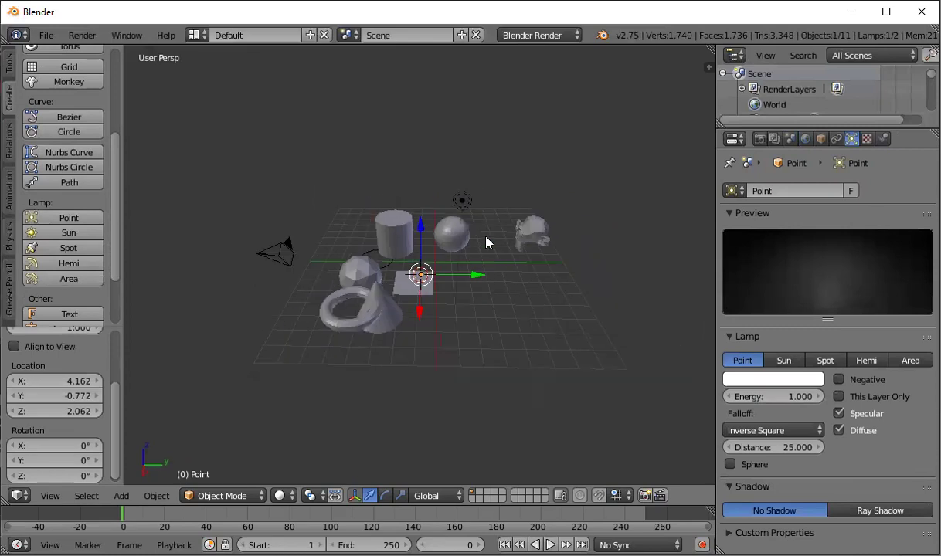
{"action": "scroll", "coordinate": [453, 285], "scroll_direction": "up", "scroll_amount": 3}
{"action": "scroll", "coordinate": [471, 281], "scroll_direction": "down", "scroll_amount": 2}
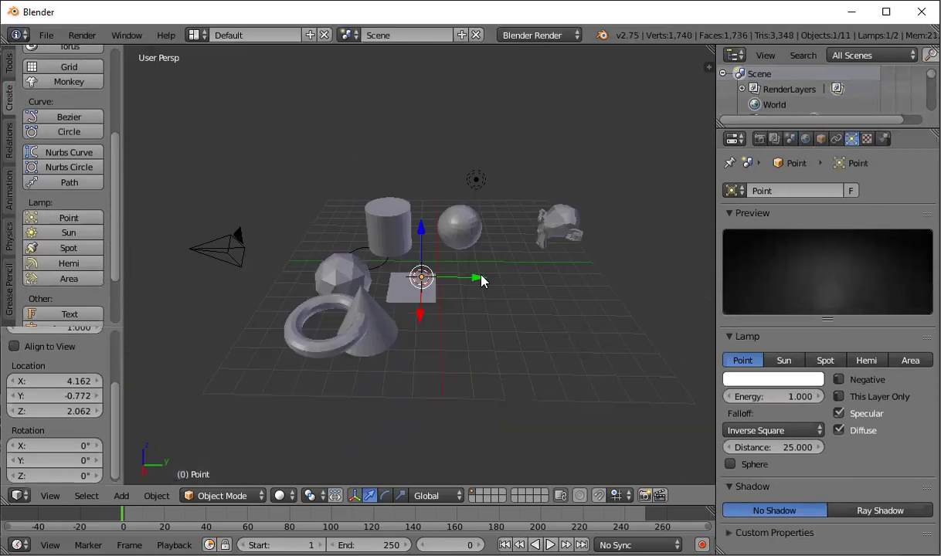
{"action": "key", "text": "g"}
{"action": "left_click", "coordinate": [566, 273]}
{"action": "key", "text": "g"}
{"action": "key", "text": "z"}
{"action": "left_click", "coordinate": [512, 219]}
{"action": "mouse_move", "coordinate": [504, 269]}
{"action": "middle_mouse_down"}
{"action": "mouse_move", "coordinate": [530, 260]}
{"action": "mouse_move", "coordinate": [534, 217]}
{"action": "middle_mouse_up"}
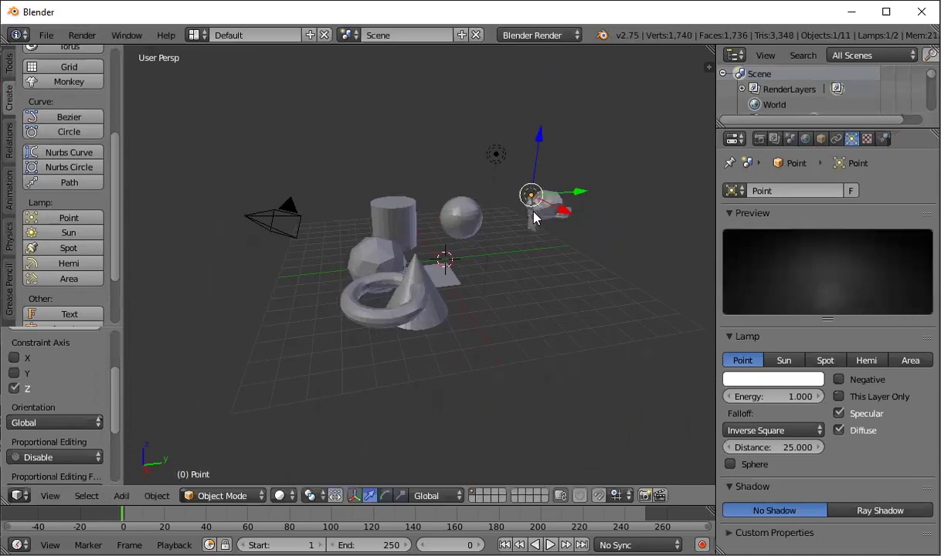
Add a sun lamp, raise it high along Z, and slide it sideways along Y.
{"action": "left_click", "coordinate": [83, 234]}
{"action": "key", "text": "g"}
{"action": "key", "text": "z"}
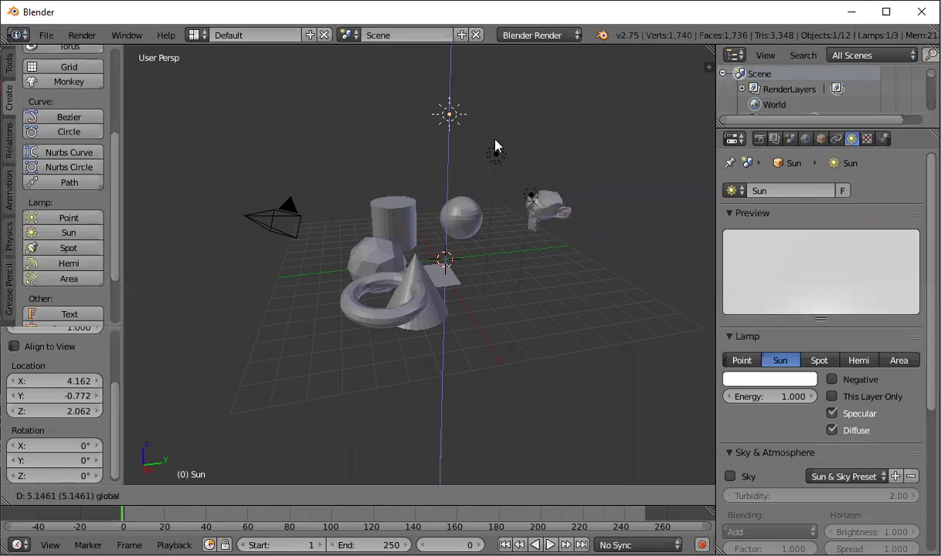
{"action": "left_click", "coordinate": [496, 140]}
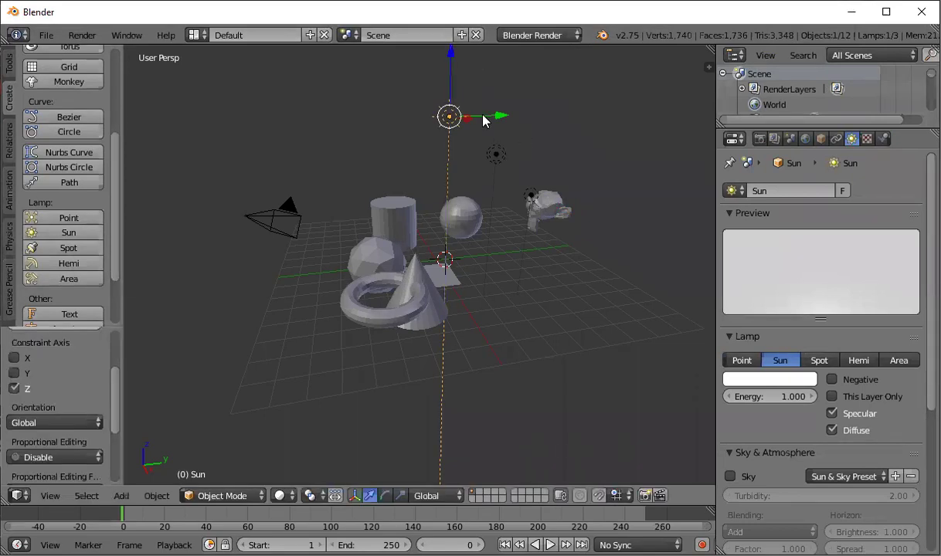
{"action": "left_click_drag", "start_coordinate": [485, 118], "coordinate": [316, 125]}
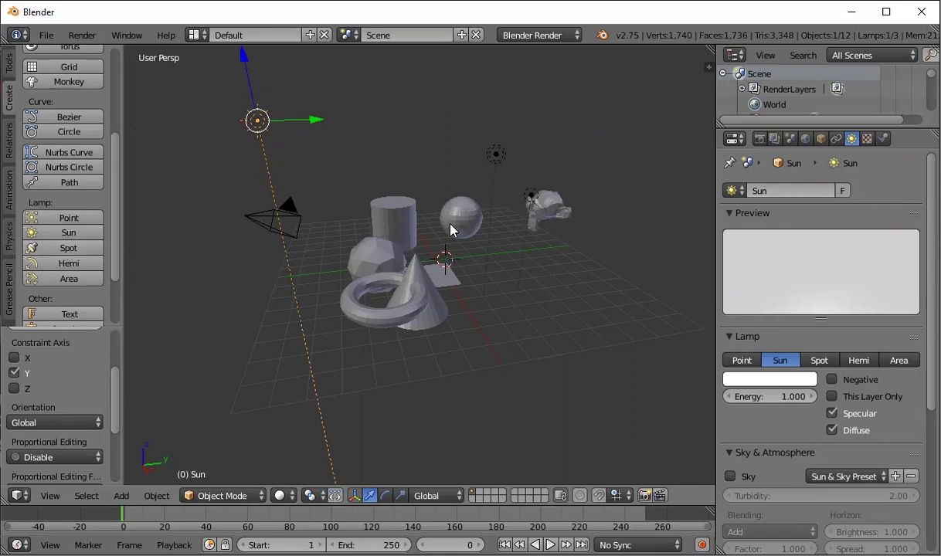
Add a hemi lamp and lift it about 5.19 units straight up along Z.
{"action": "left_click", "coordinate": [76, 267]}
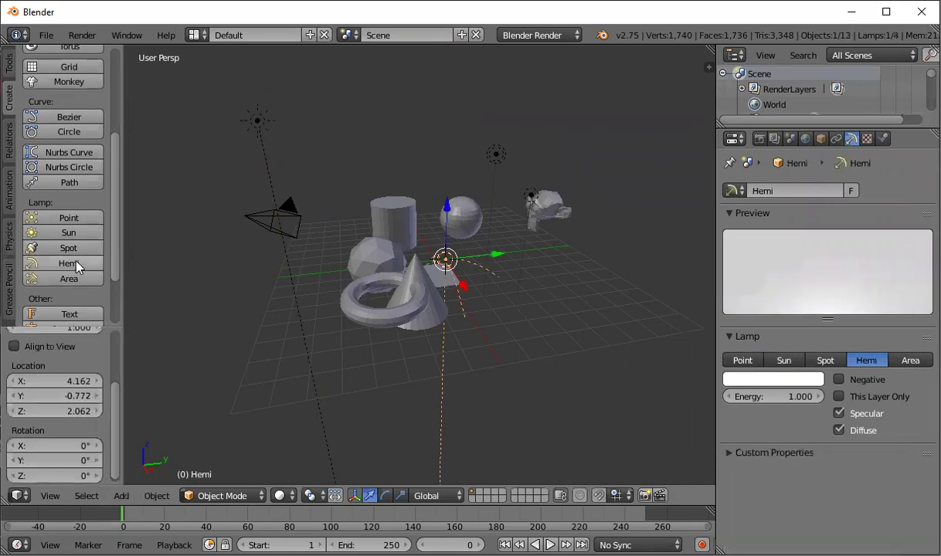
{"action": "left_click_drag", "start_coordinate": [446, 208], "coordinate": [461, 95]}
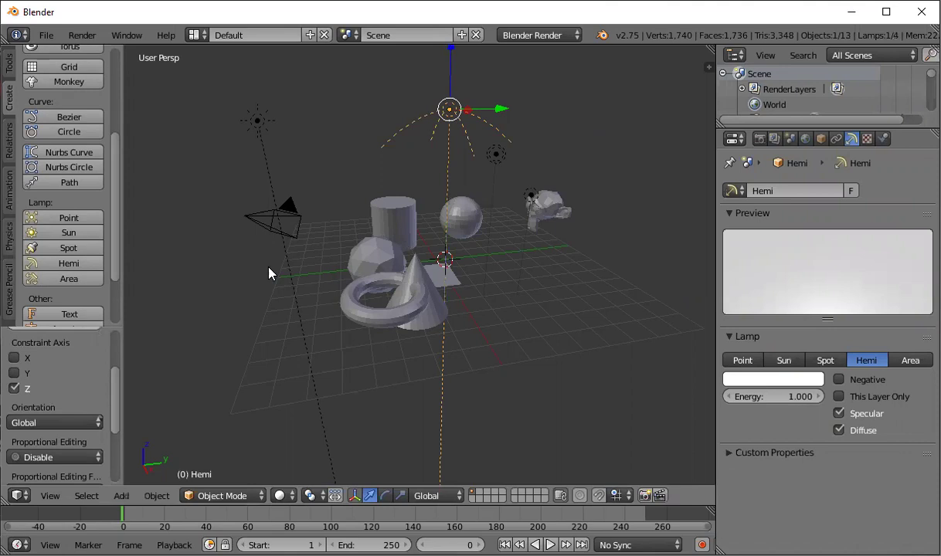
{"action": "scroll", "coordinate": [87, 272], "scroll_direction": "down", "scroll_amount": 2}
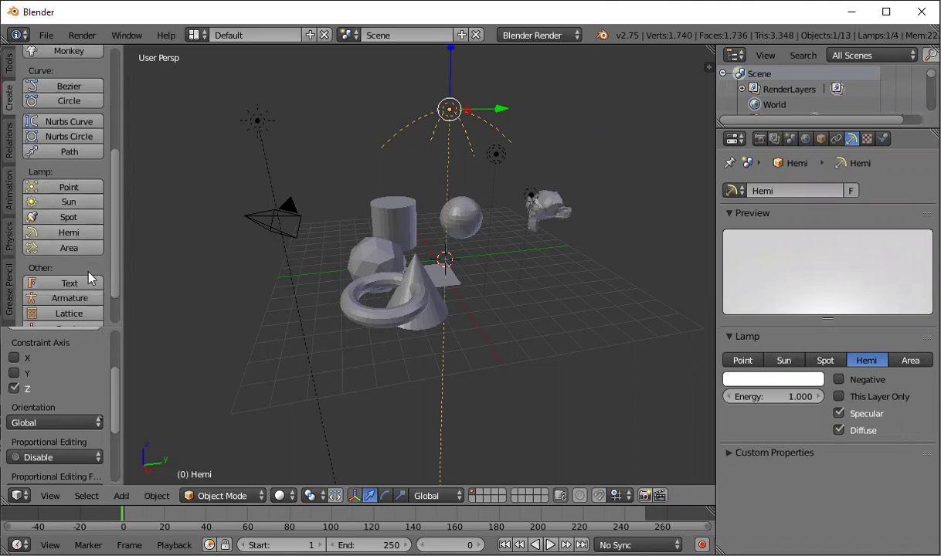
{"action": "scroll", "coordinate": [87, 277], "scroll_direction": "down", "scroll_amount": 3}
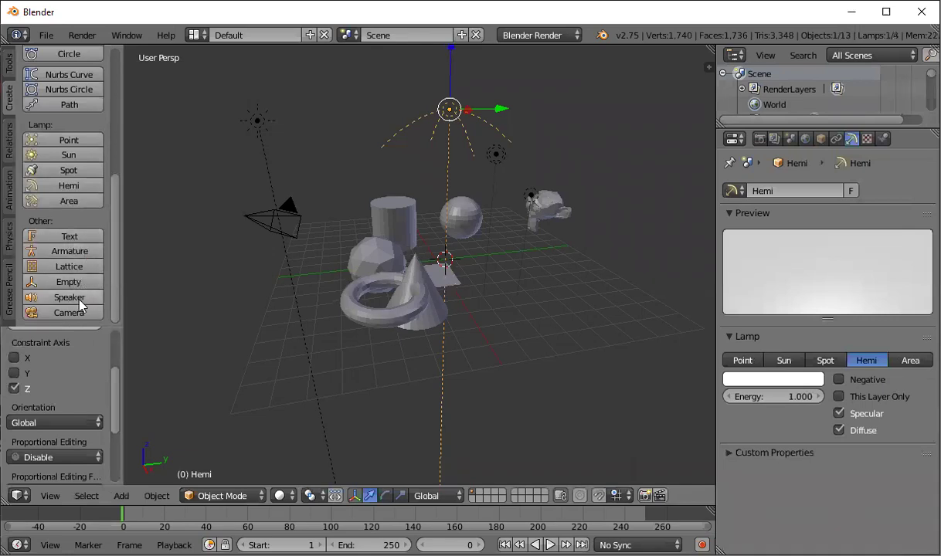
Select the camera and briefly view its location, rotation and scale in the N panel.
{"action": "left_click", "coordinate": [281, 221]}
{"action": "right_click", "coordinate": [280, 231]}
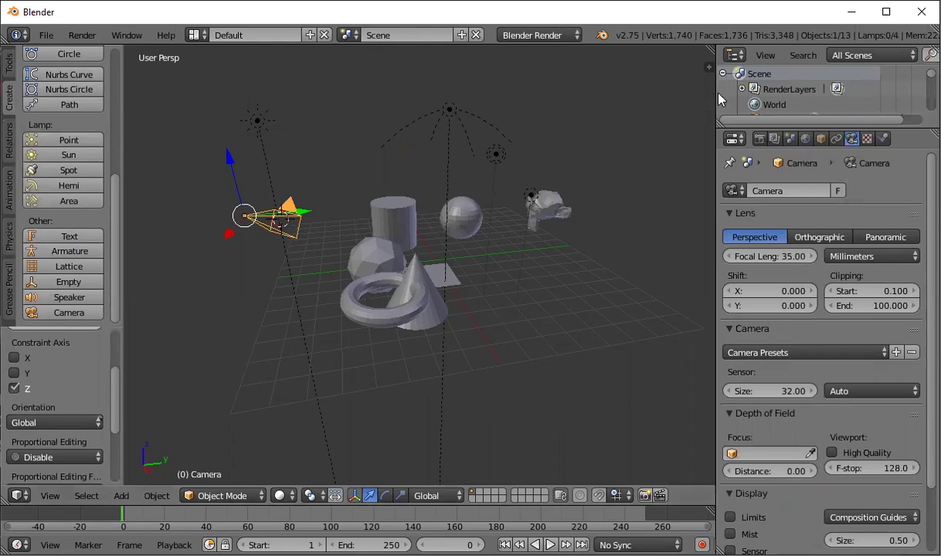
{"action": "key", "text": "n"}
{"action": "key", "text": "n"}
{"action": "key", "text": "n"}
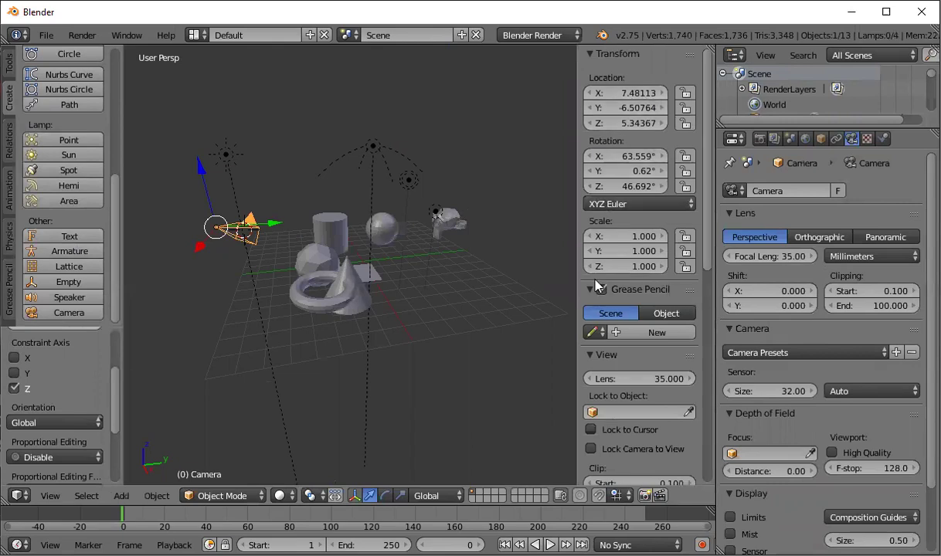
{"action": "key", "text": "n"}
Toggle the tool shelf and properties panel, finishing with both hidden for a full-width 3D view.
{"action": "key", "text": "t"}
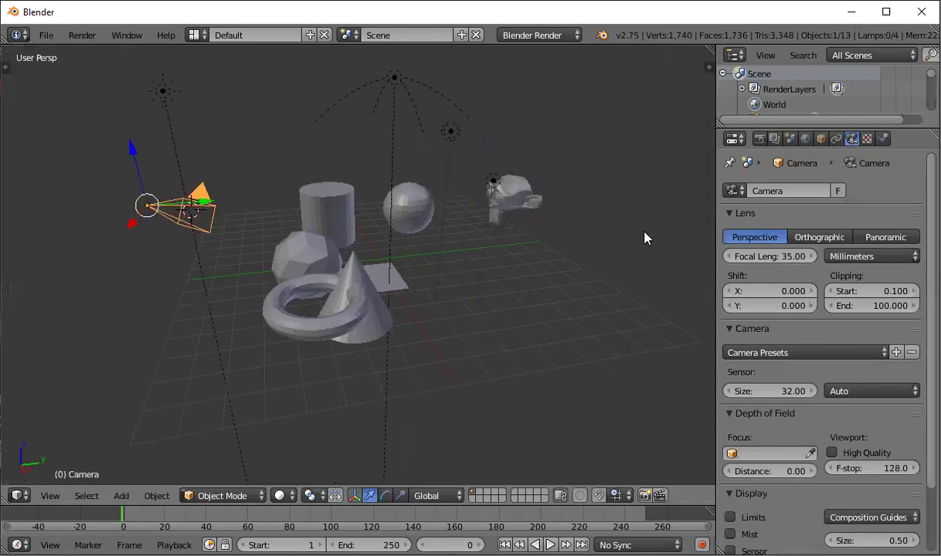
{"action": "key", "text": "t"}
{"action": "key", "text": "t"}
{"action": "key", "text": "n"}
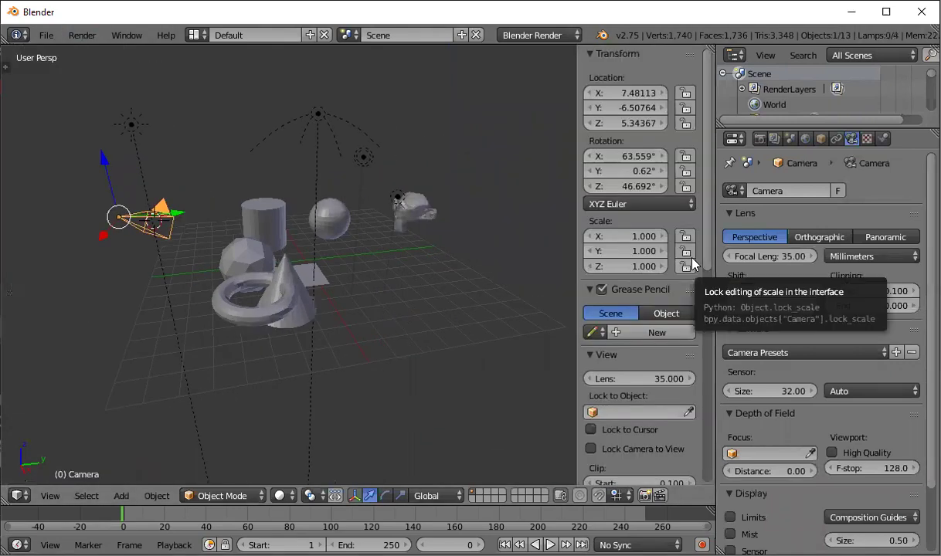
{"action": "key", "text": "n"}
{"action": "key", "text": "t"}
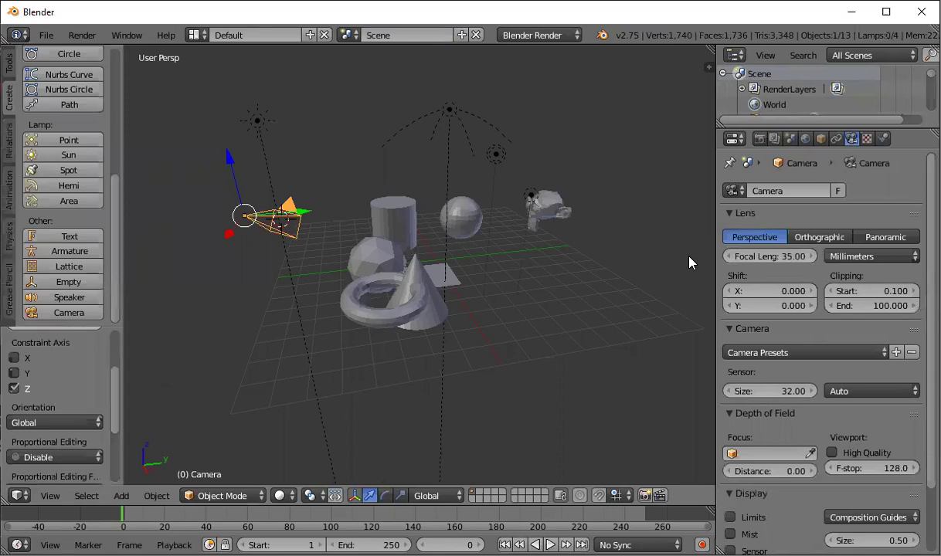
{"action": "key", "text": "n"}
{"action": "key", "text": "n"}
{"action": "key", "text": "t"}
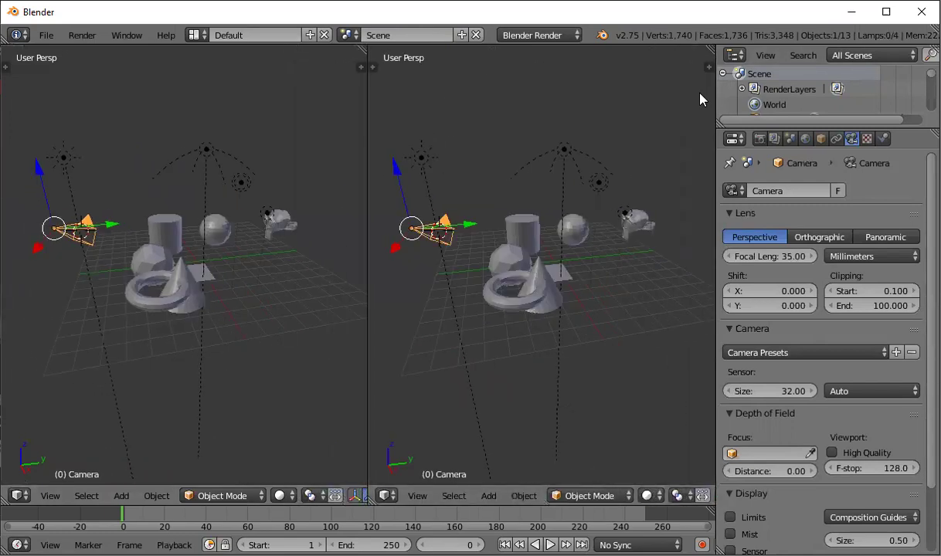
{"action": "left_click_drag", "start_coordinate": [709, 51], "coordinate": [705, 298]}
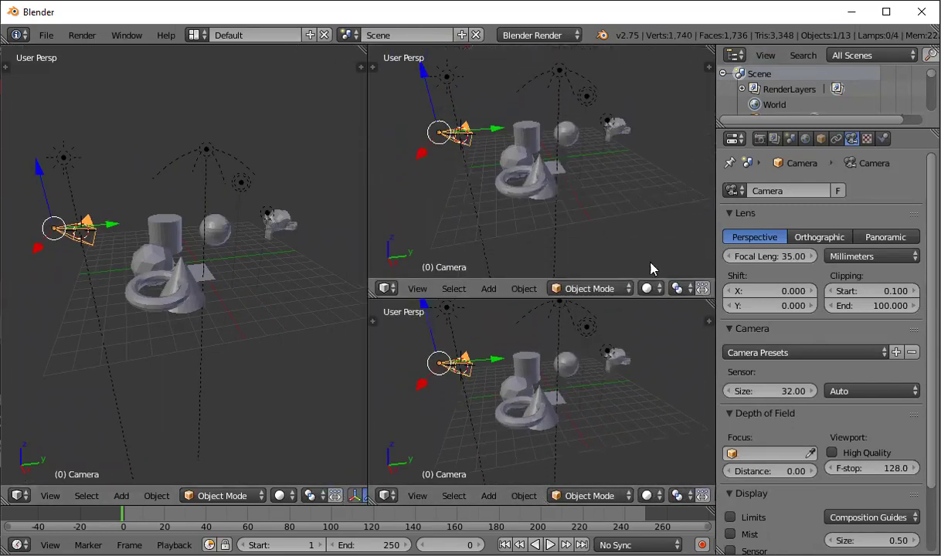
{"action": "left_click_drag", "start_coordinate": [360, 51], "coordinate": [337, 301]}
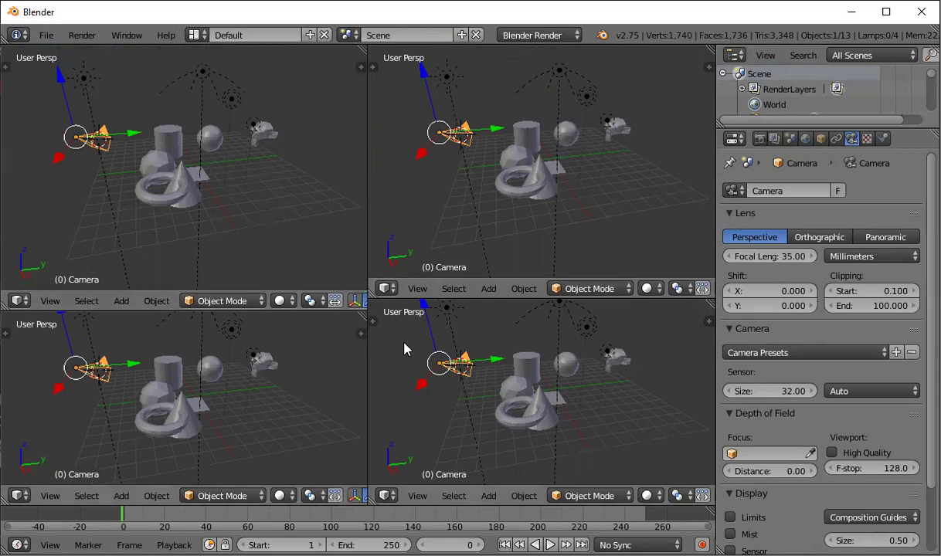
{"action": "mouse_move", "coordinate": [708, 316]}
{"action": "left_mouse_down"}
{"action": "mouse_move", "coordinate": [709, 131]}
{"action": "mouse_move", "coordinate": [669, 91]}
{"action": "left_mouse_up"}
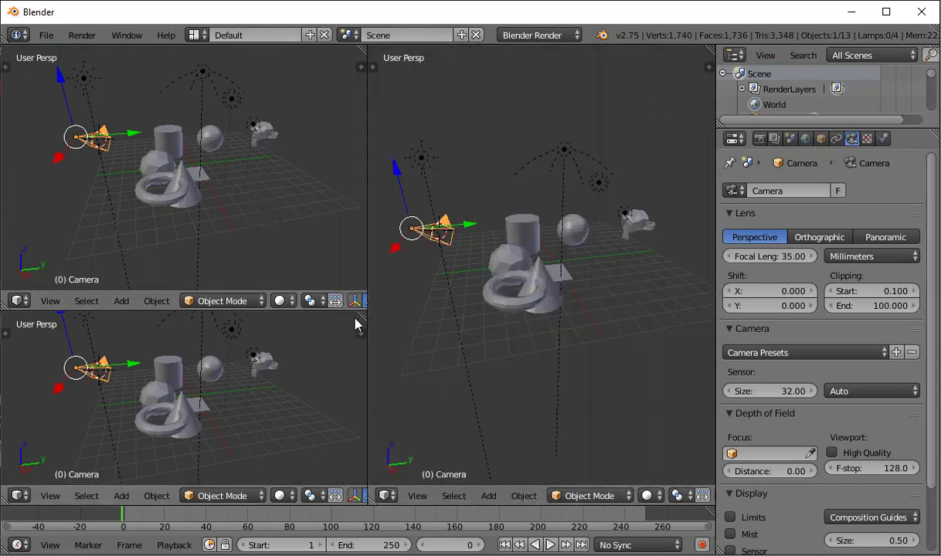
{"action": "left_click_drag", "start_coordinate": [362, 313], "coordinate": [353, 99]}
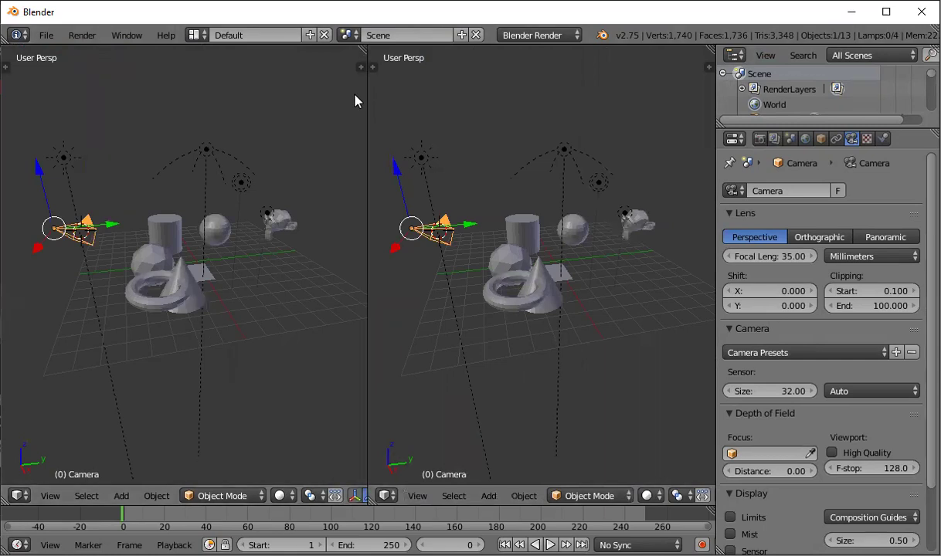
{"action": "left_click_drag", "start_coordinate": [361, 50], "coordinate": [518, 129]}
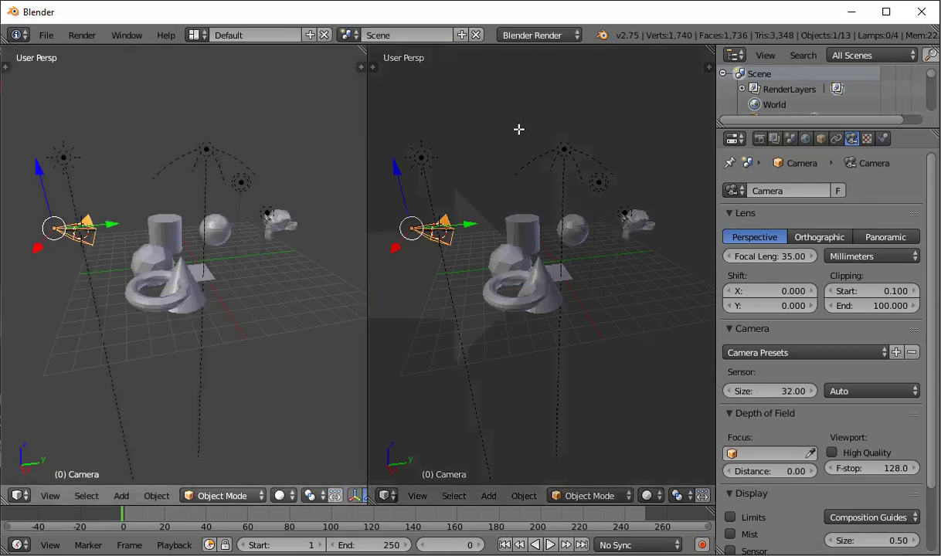
{"action": "left_click_drag", "start_coordinate": [519, 129], "coordinate": [520, 137]}
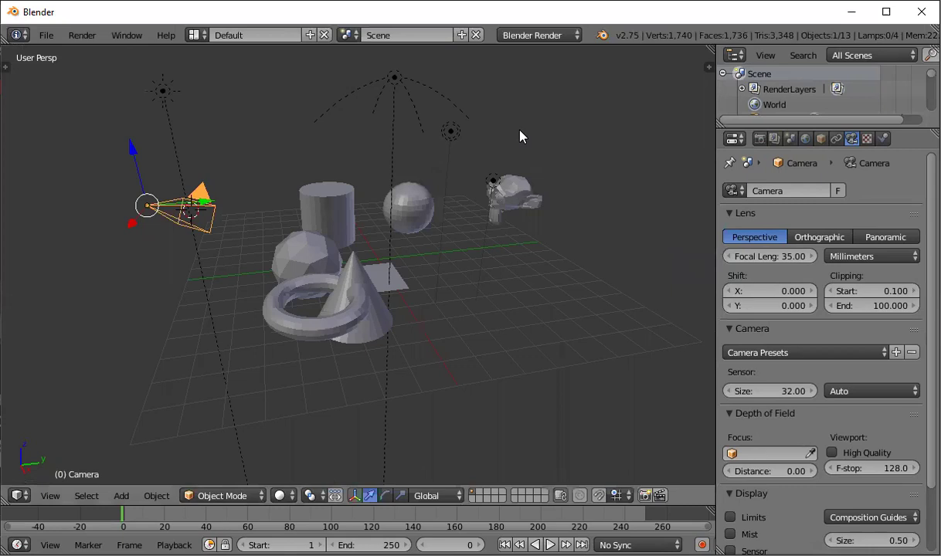